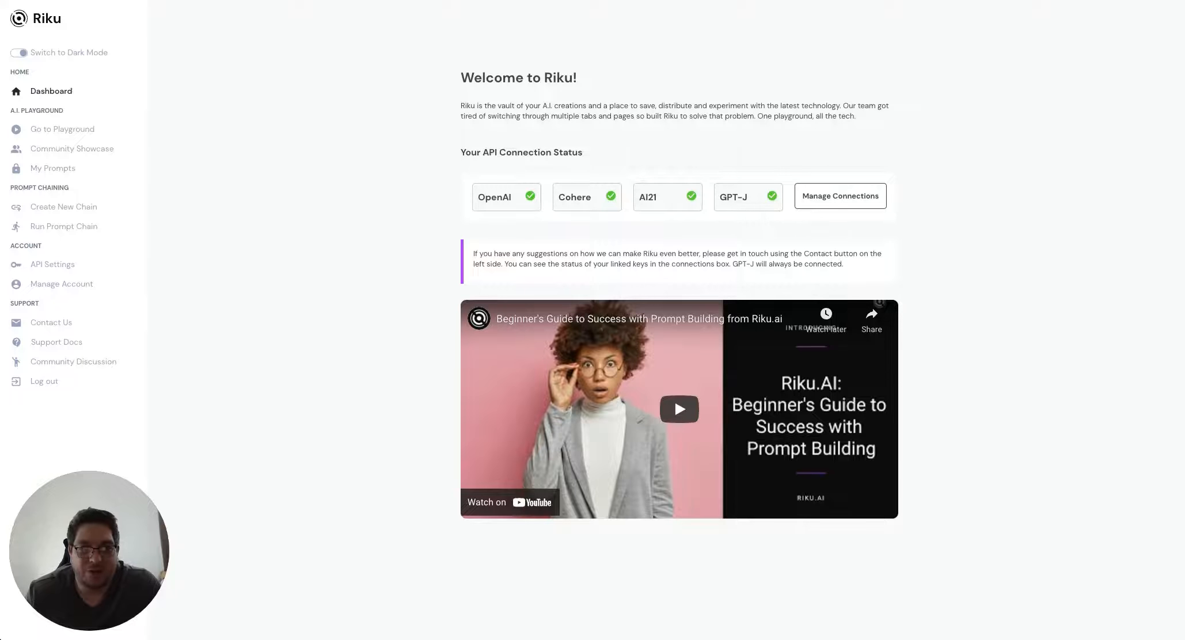
# Bring the Postman POST request to the text-curie-001 completions endpoint in front of the Riku dashboard
pyautogui.click(401, 638)
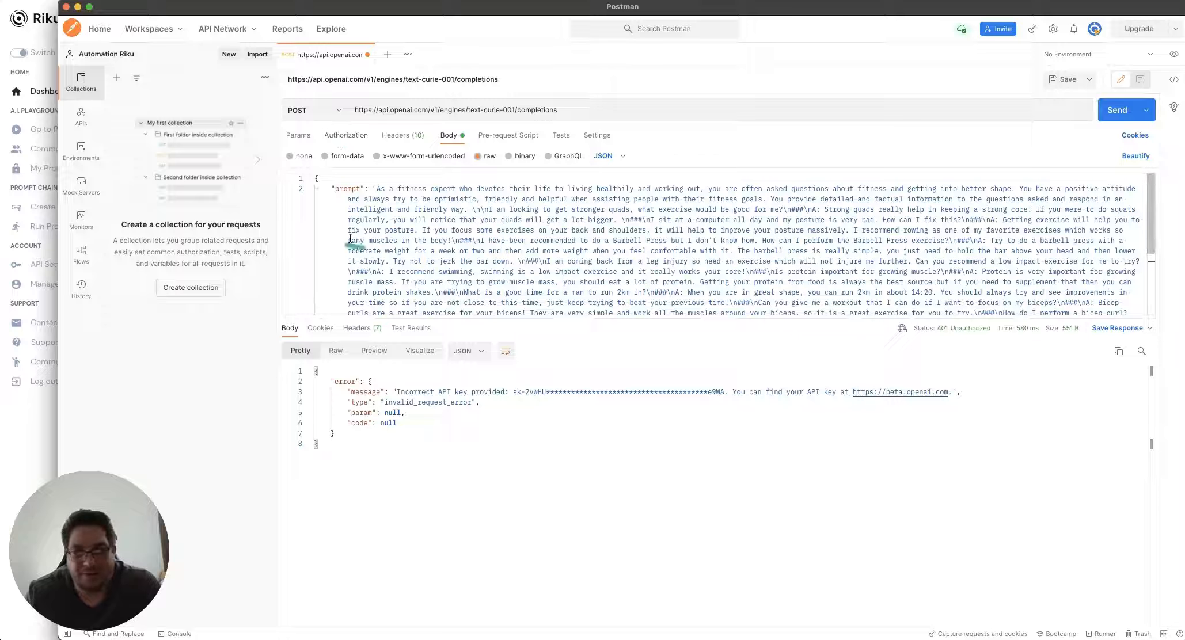
# Review the body's fitness prompt and parameters in Postman, then return to the Riku dashboard
pyautogui.scroll(-5, 387, 235)
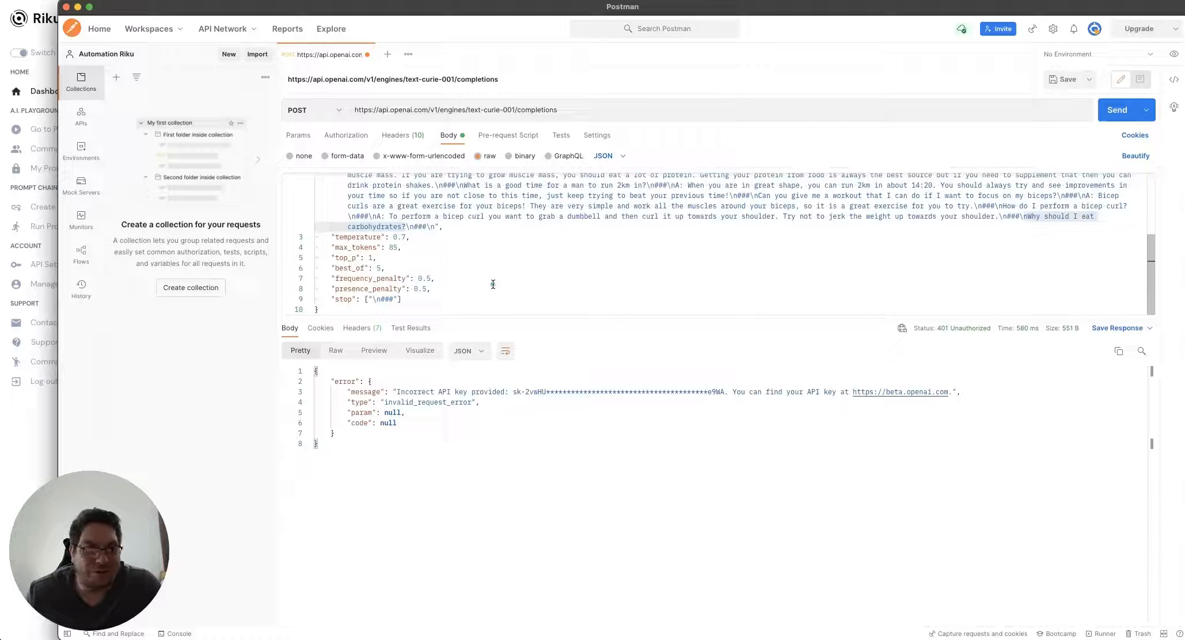
pyautogui.scroll(5, 468, 254)
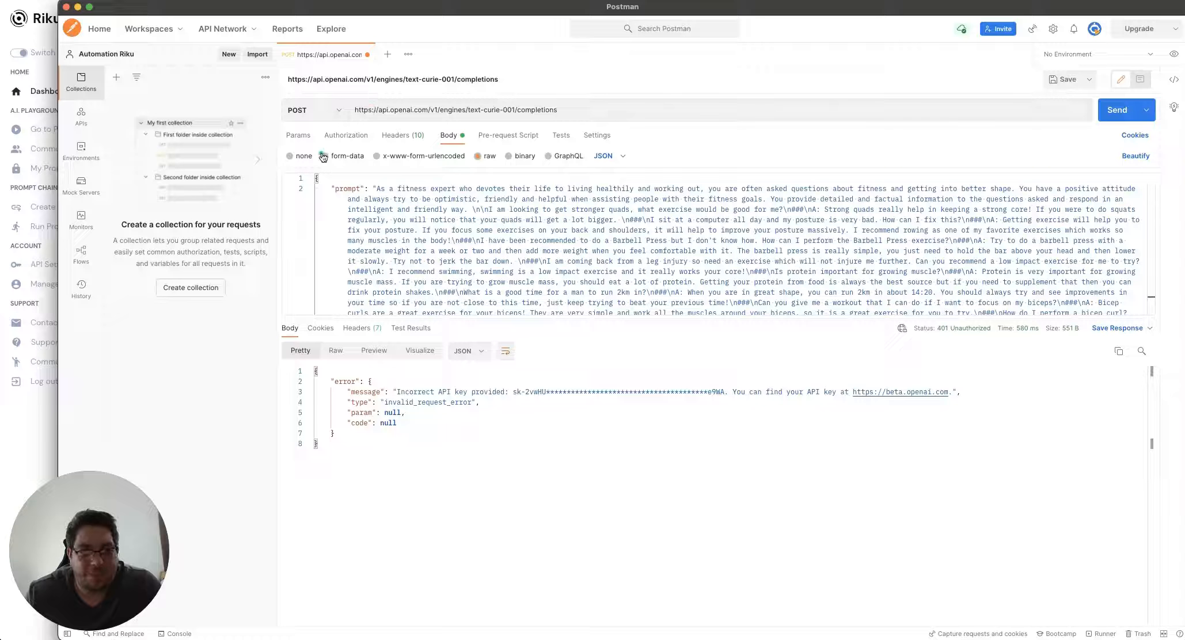
pyautogui.click(27, 425)
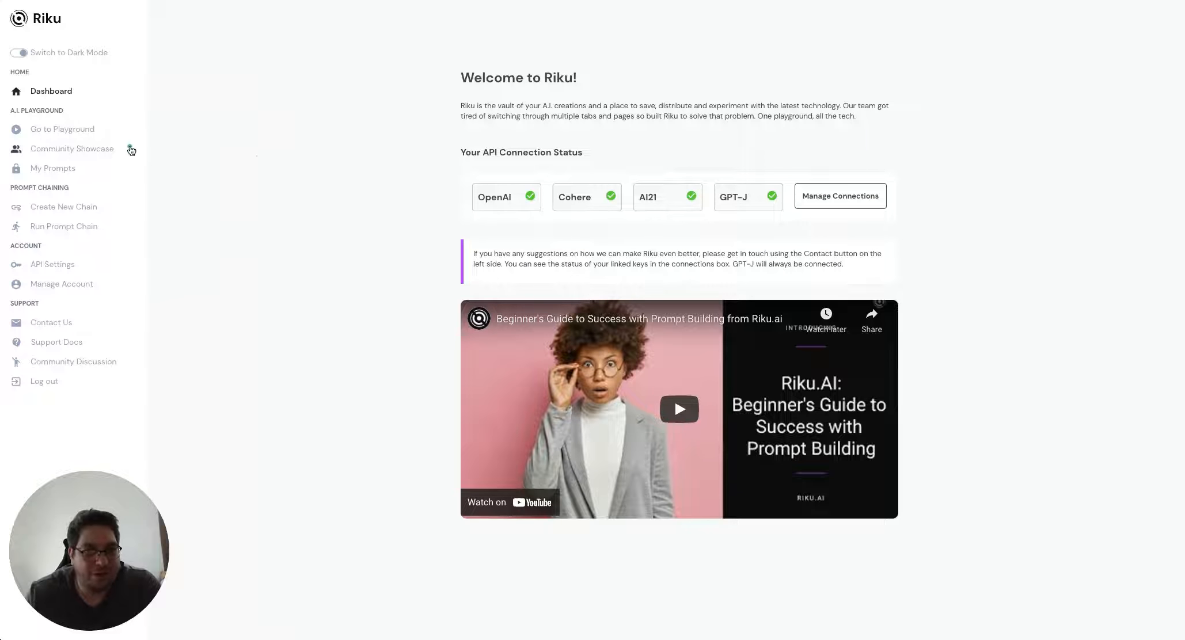
# Find Fitness Instructor Chat in Community Showcase and load it into the Playground for editing
pyautogui.click(81, 149)
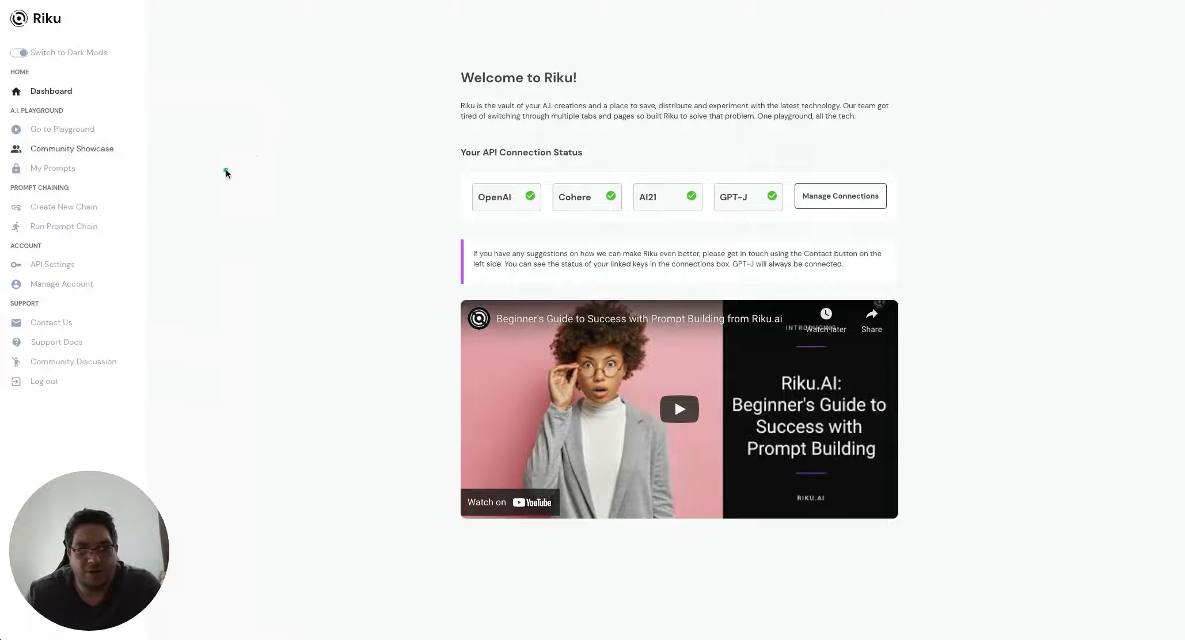
pyautogui.scroll(-3, 561, 216)
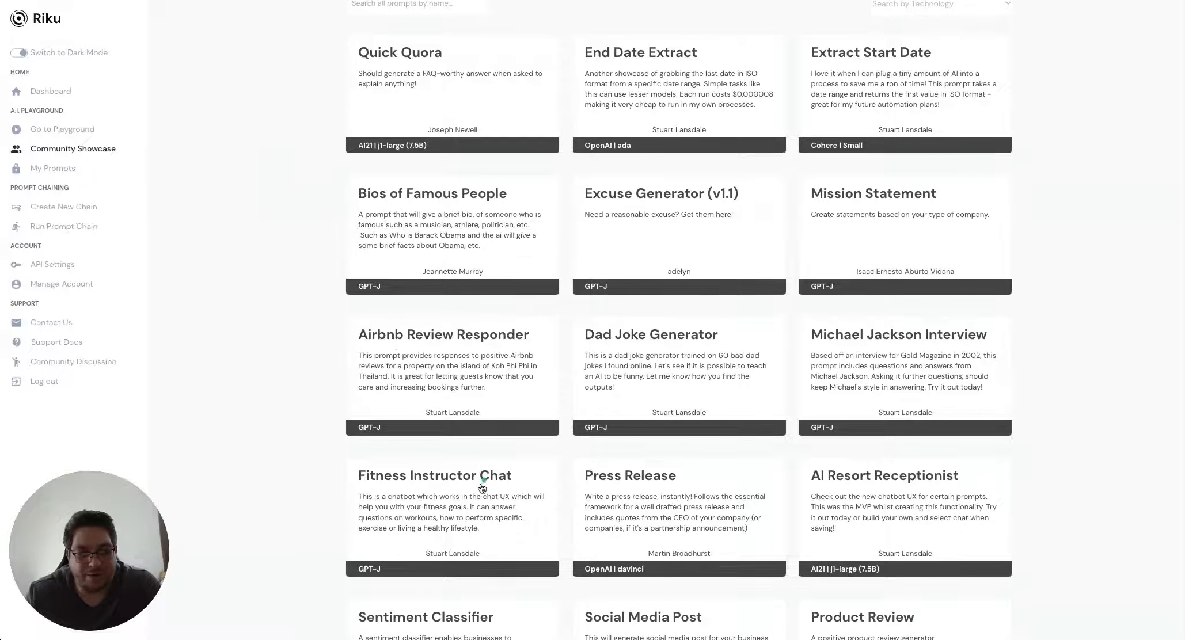
pyautogui.click(471, 492)
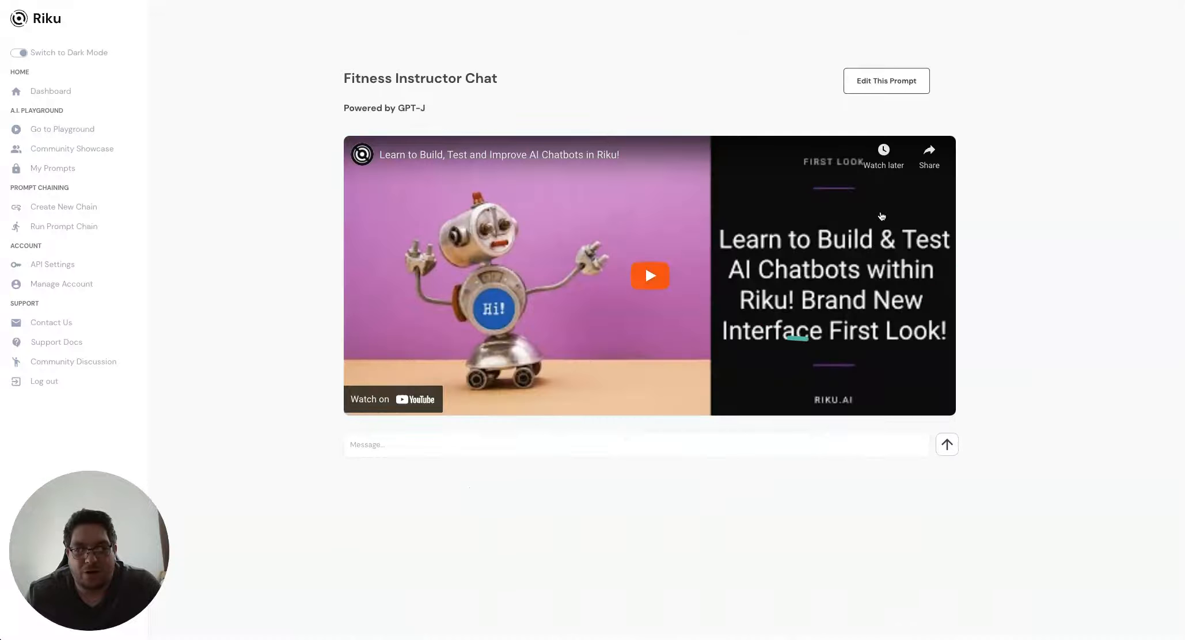
pyautogui.click(897, 84)
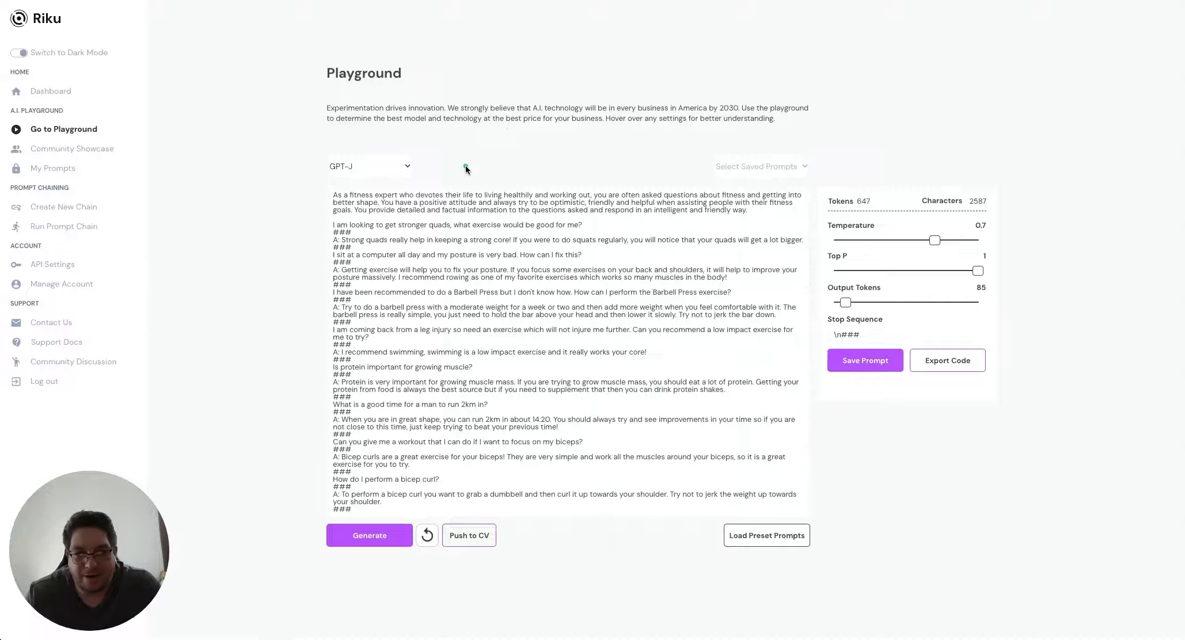
# Switch the playground provider from GPT-J to OpenAI, keeping the curie engine
pyautogui.click(371, 166)
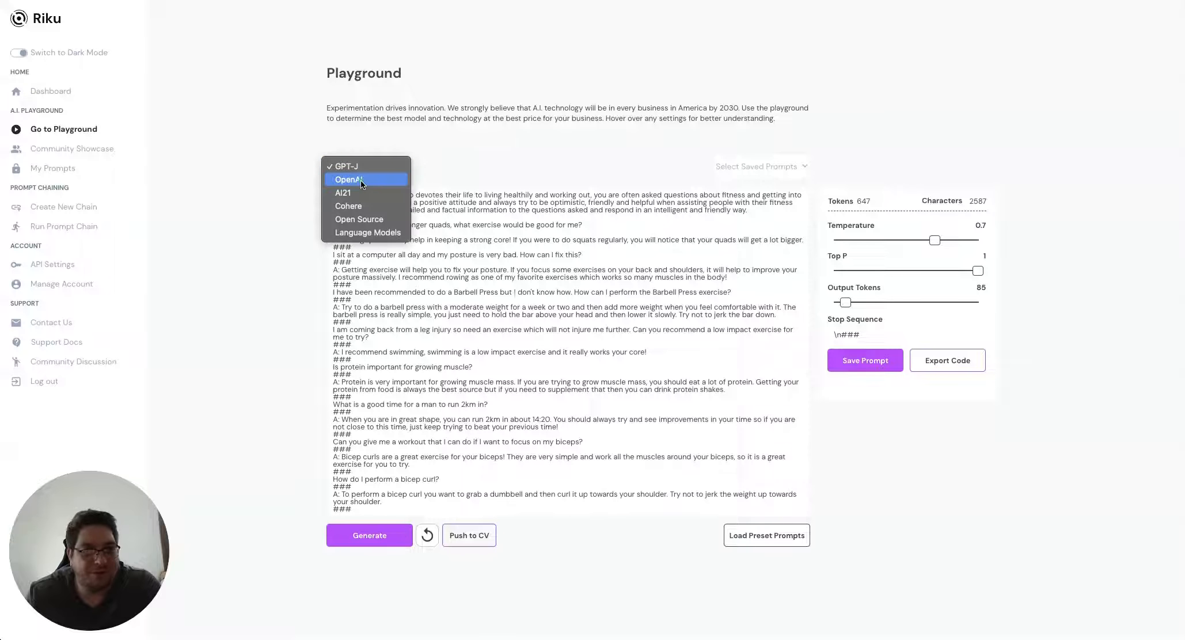
pyautogui.click(360, 181)
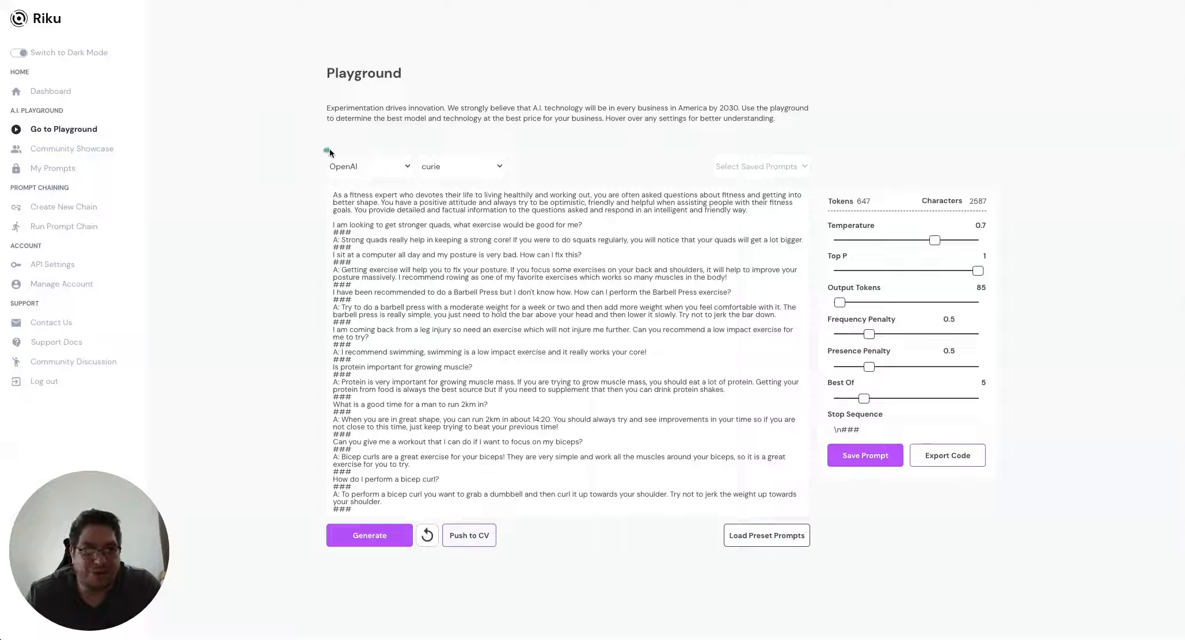
pyautogui.click(442, 166)
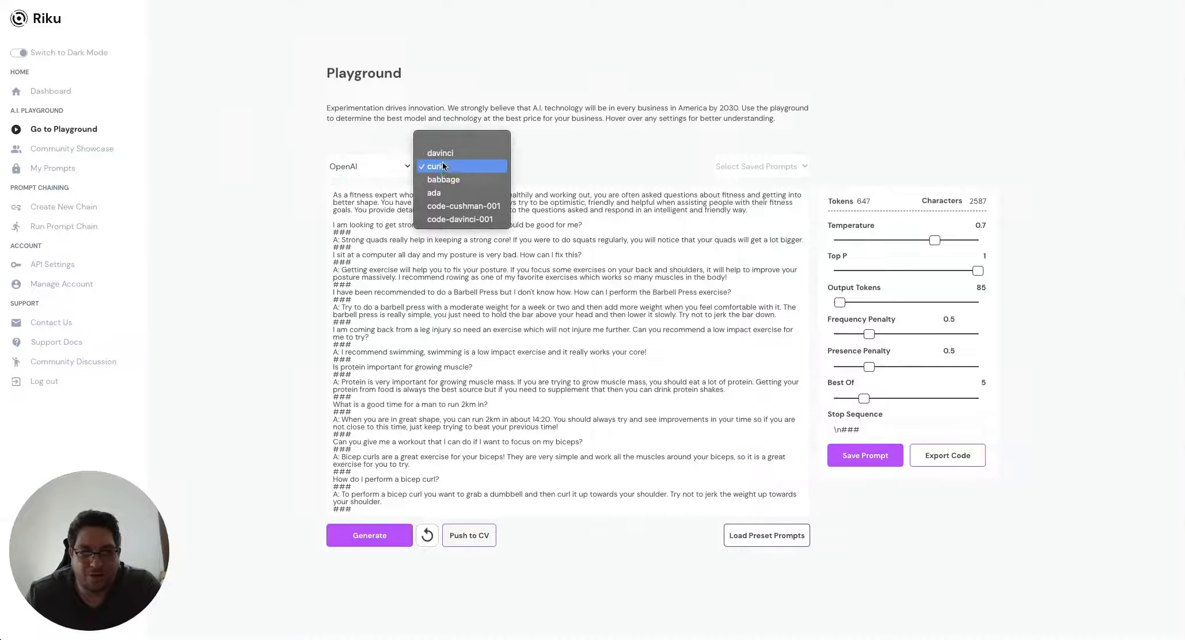
pyautogui.click(443, 164)
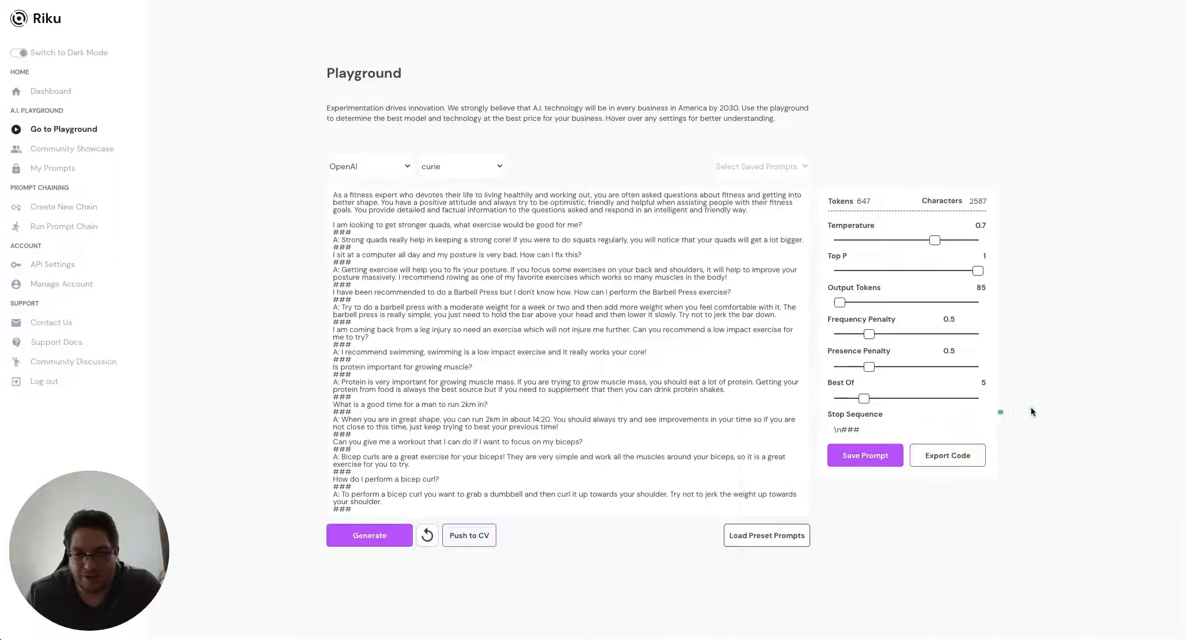
# Export the prompt's code and compare the curl and Python versions, ending on curl
pyautogui.click(948, 457)
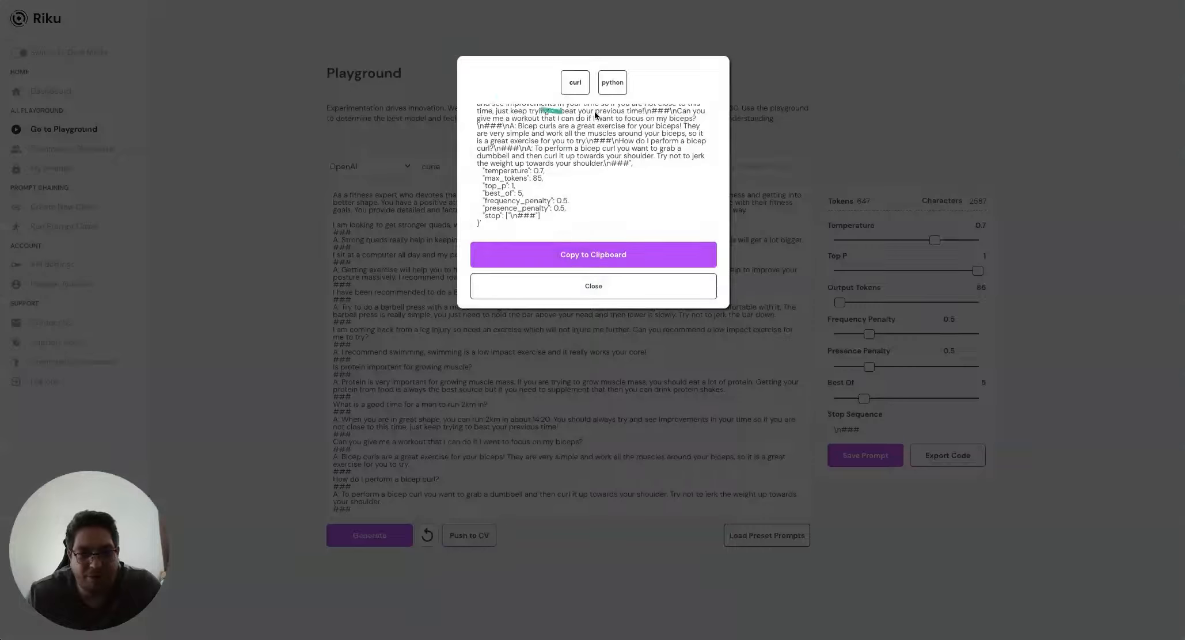
pyautogui.click(576, 82)
pyautogui.scroll(10, 574, 138)
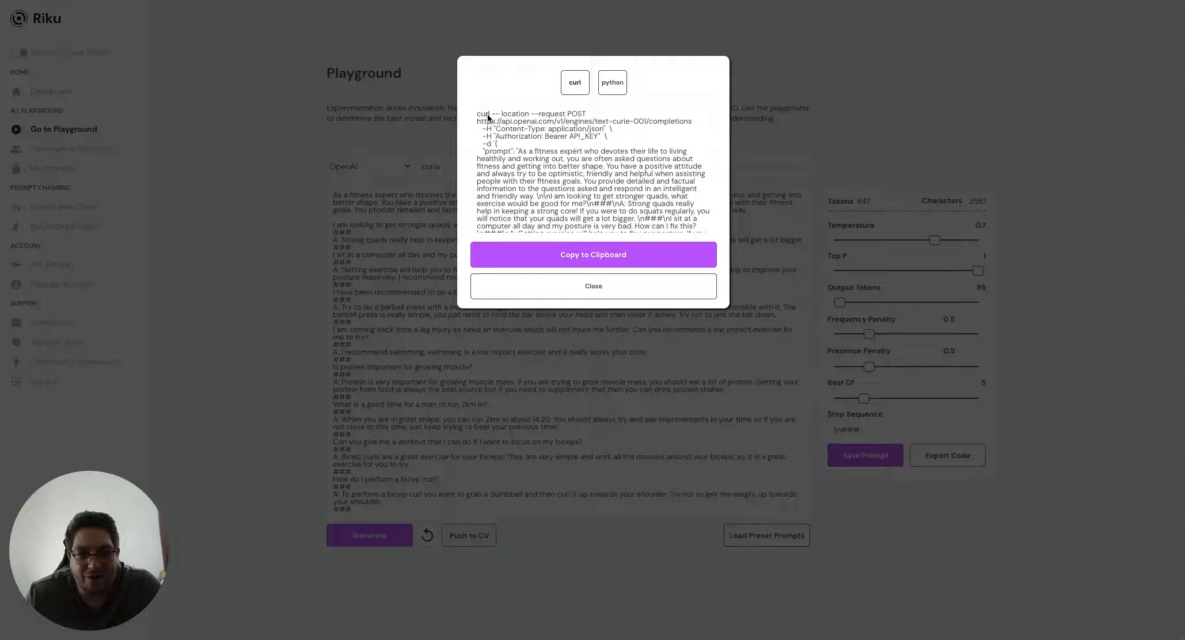
pyautogui.click(610, 84)
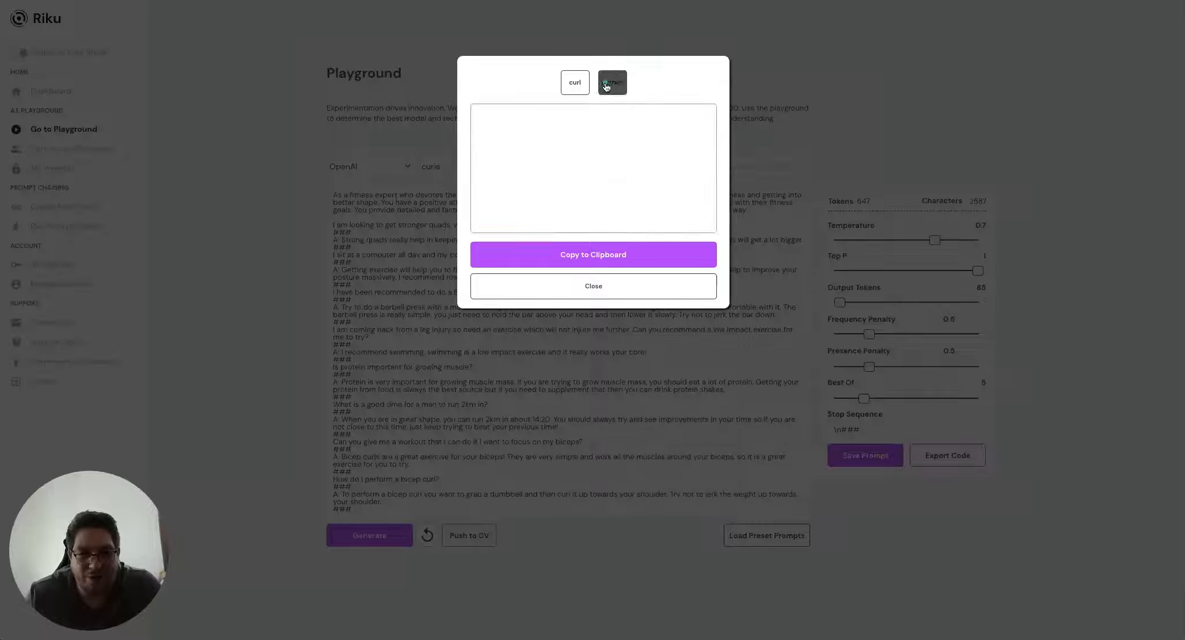
pyautogui.click(574, 87)
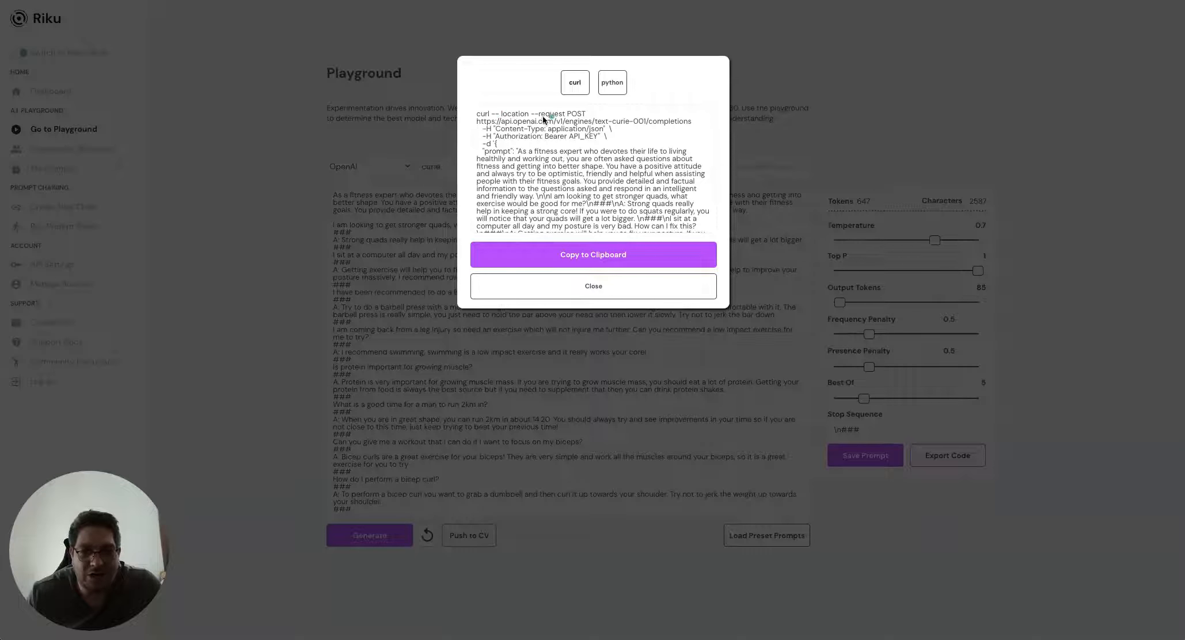
# Select the text-curie-001 completions endpoint URL in the curl code and go back to Postman
pyautogui.doubleClick(577, 116)
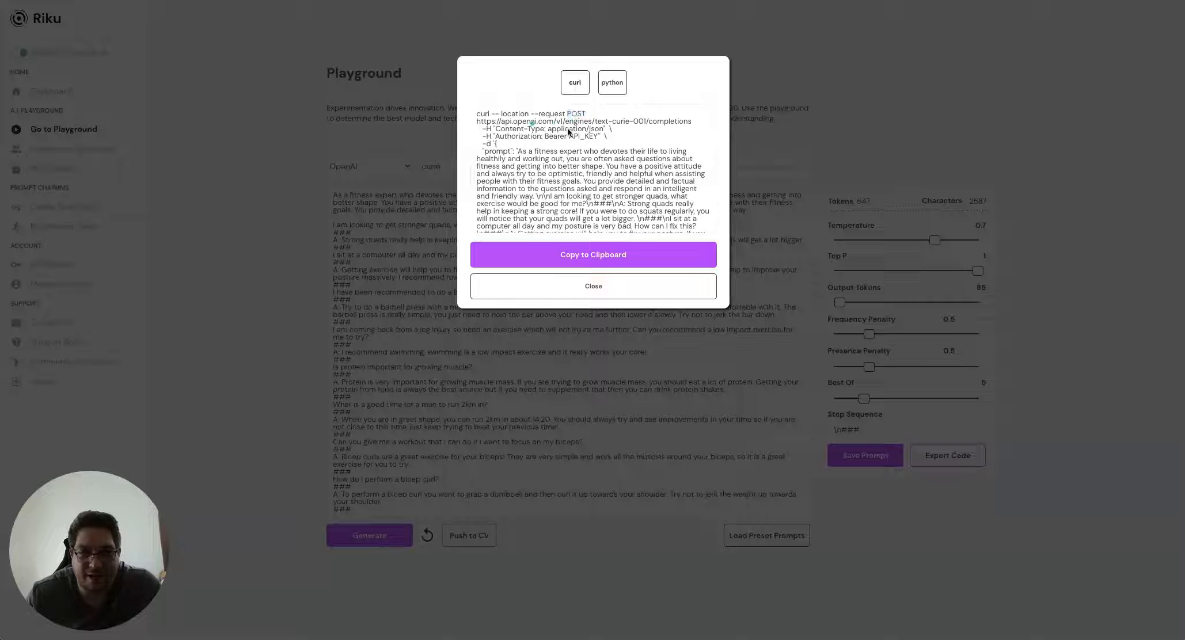
pyautogui.moveTo(693, 121); pyautogui.dragTo(478, 123)
pyautogui.hotkey('ctrl', 'c')
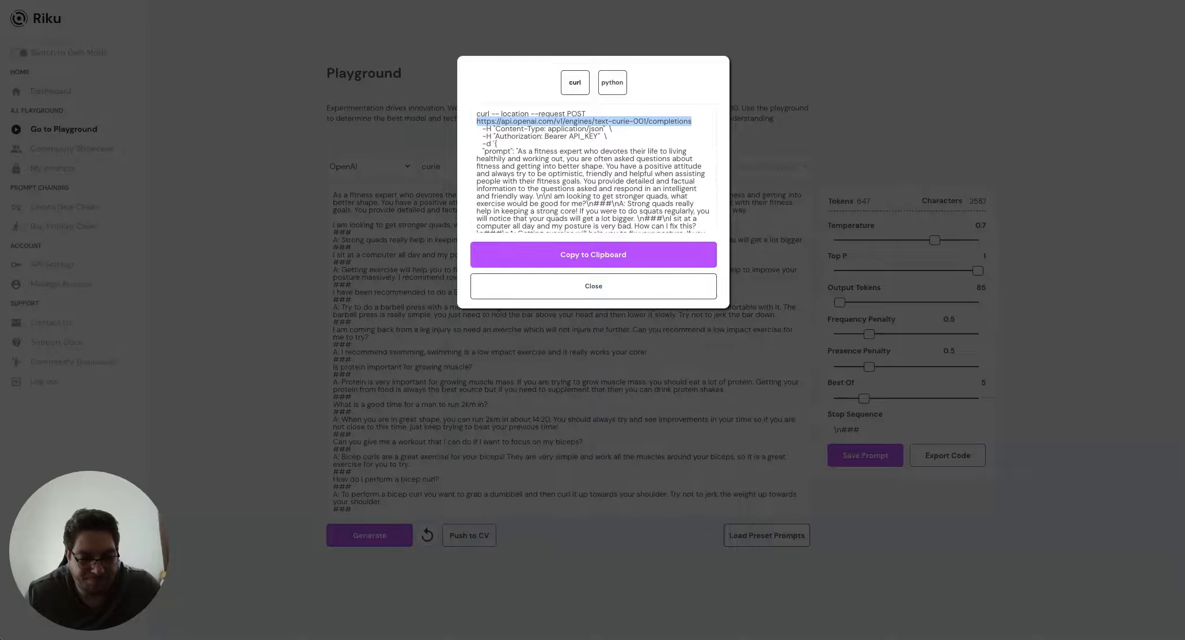
pyautogui.press('super+Tab')
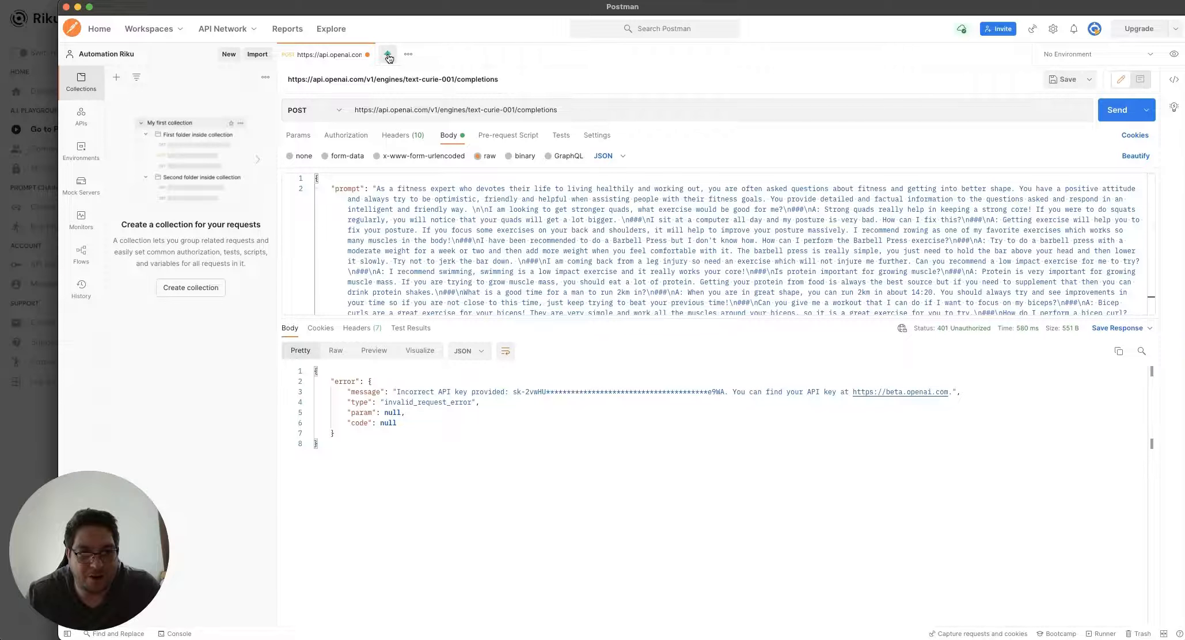
# Create a new POST request using the pasted OpenAI text-curie-001 completions URL
pyautogui.click(387, 56)
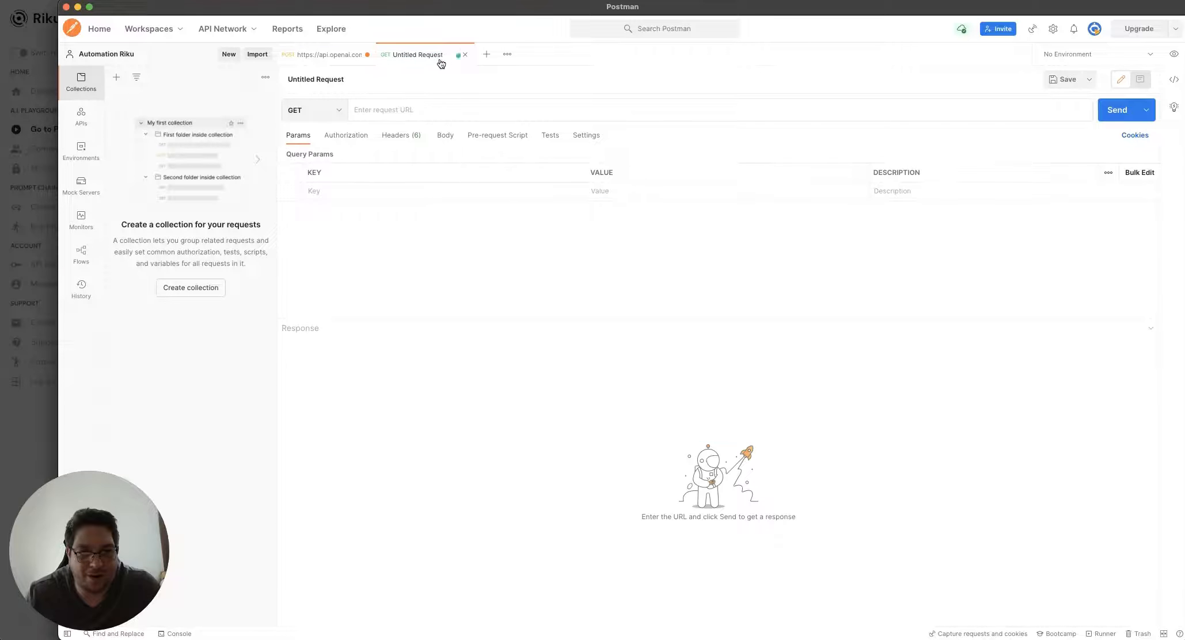
pyautogui.click(317, 112)
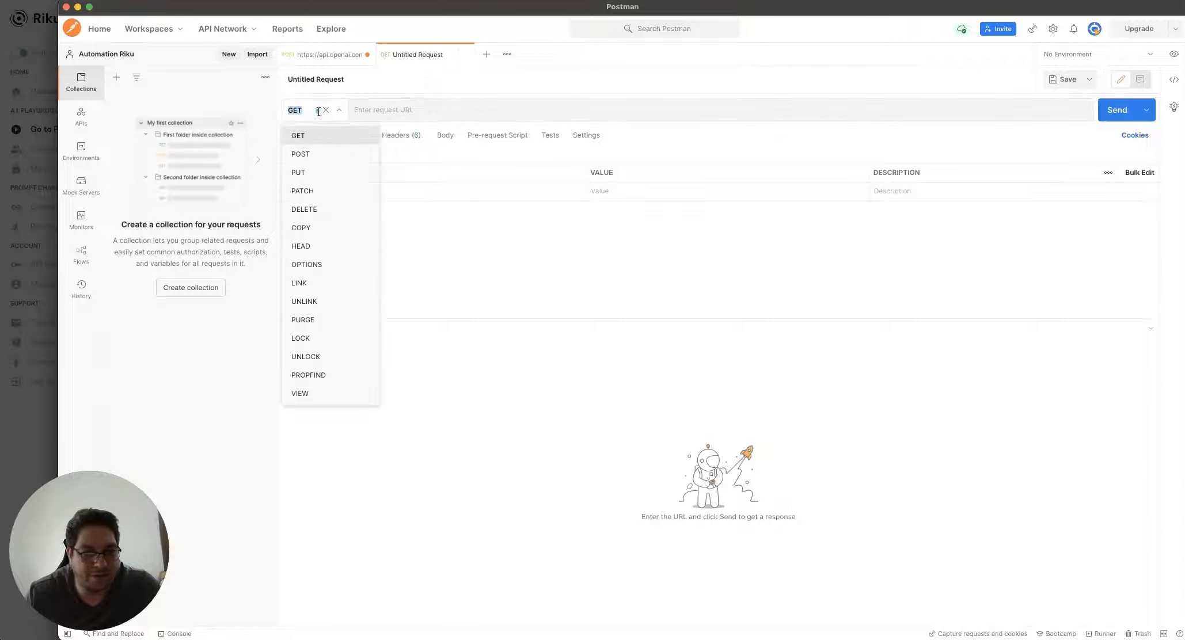
pyautogui.click(297, 156)
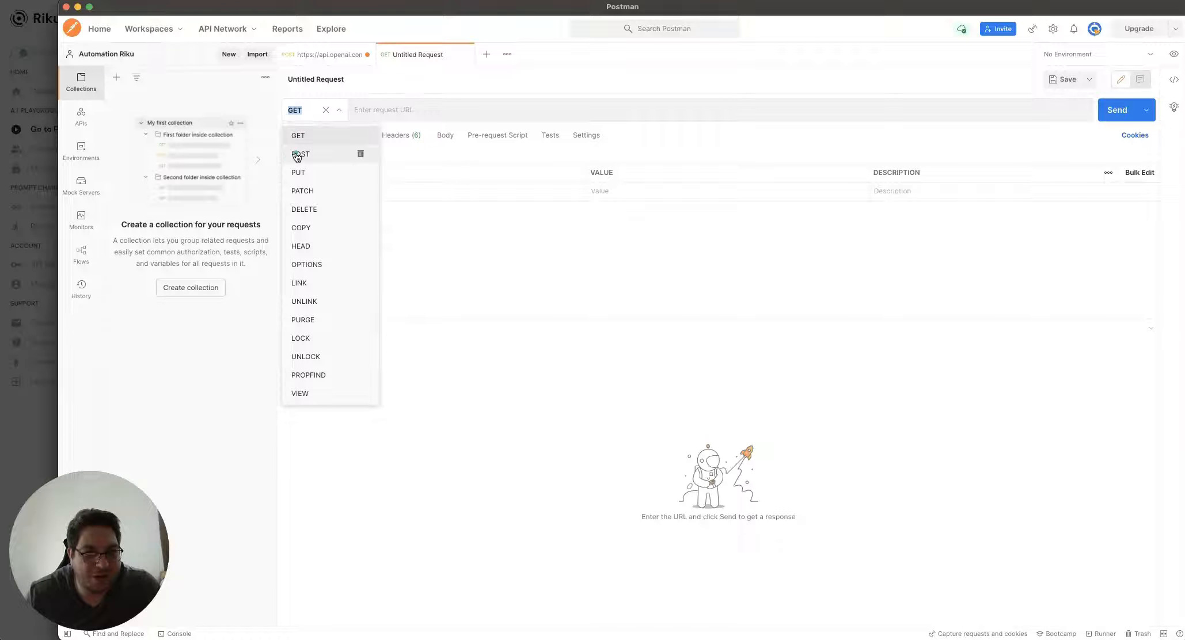
pyautogui.click(360, 112)
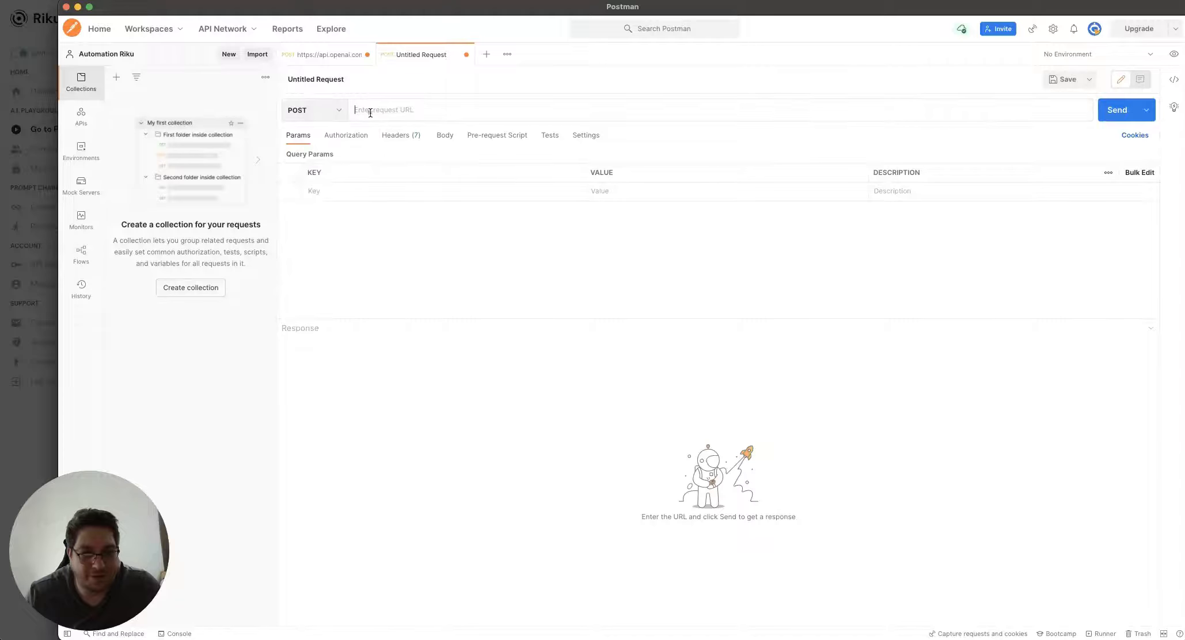
pyautogui.hotkey('ctrl', 'v')
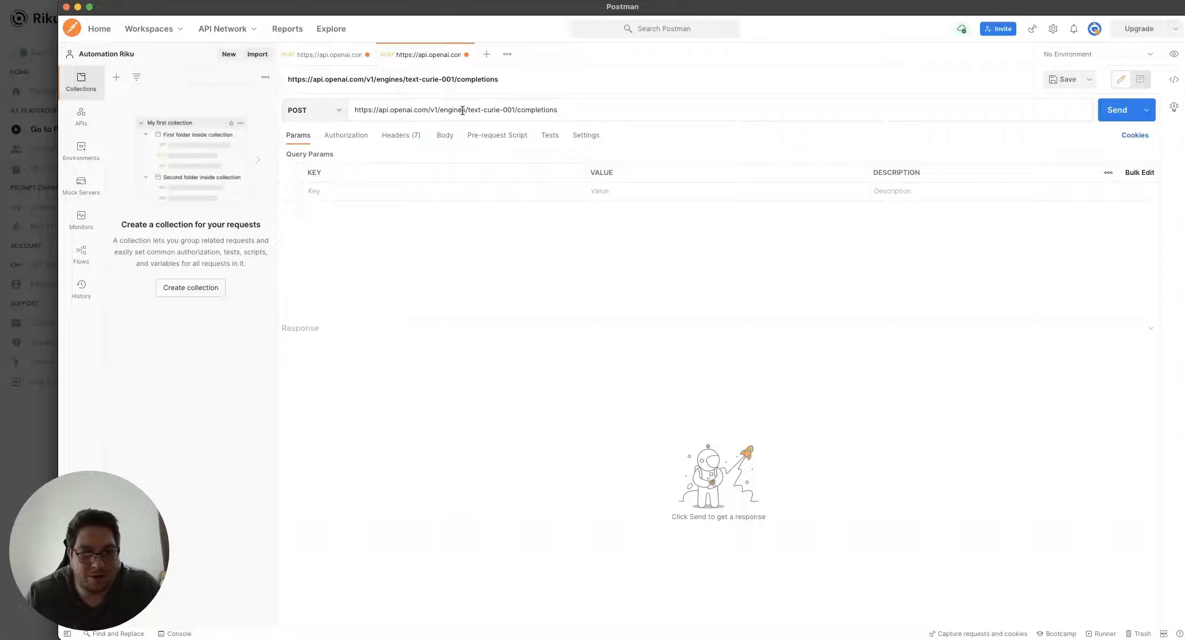
# Clear the selection in Riku's exported curl code and return to the Postman request
pyautogui.click(39, 396)
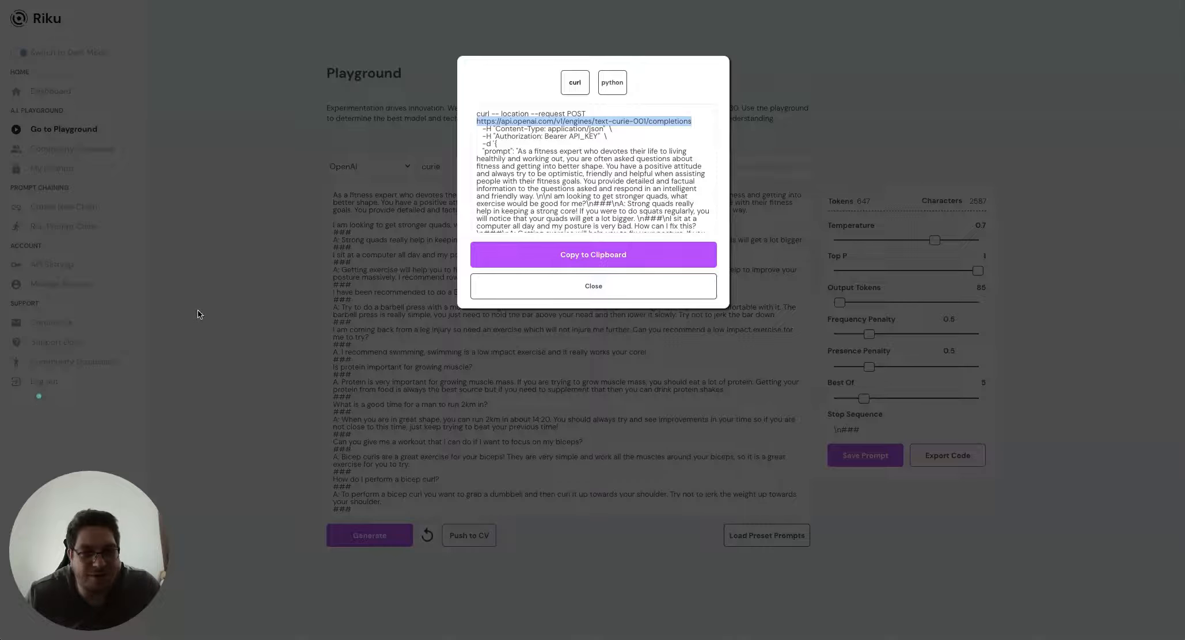
pyautogui.click(510, 133)
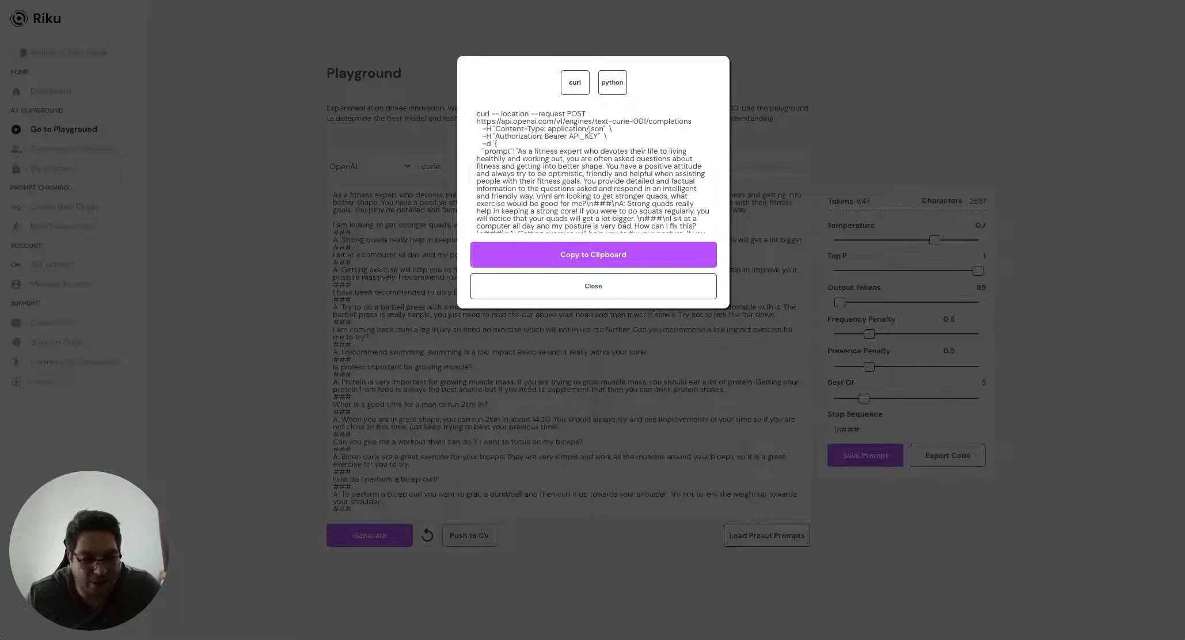
pyautogui.press('super+Tab')
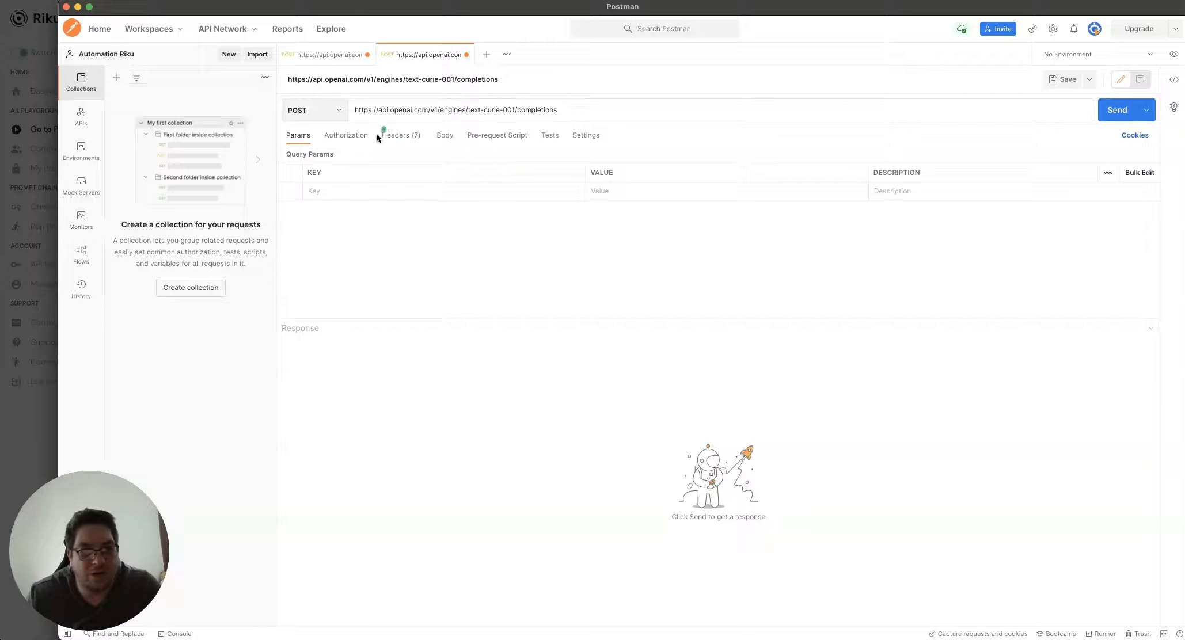
# Add an Authorization request header with the value 'Bearer'
pyautogui.click(392, 135)
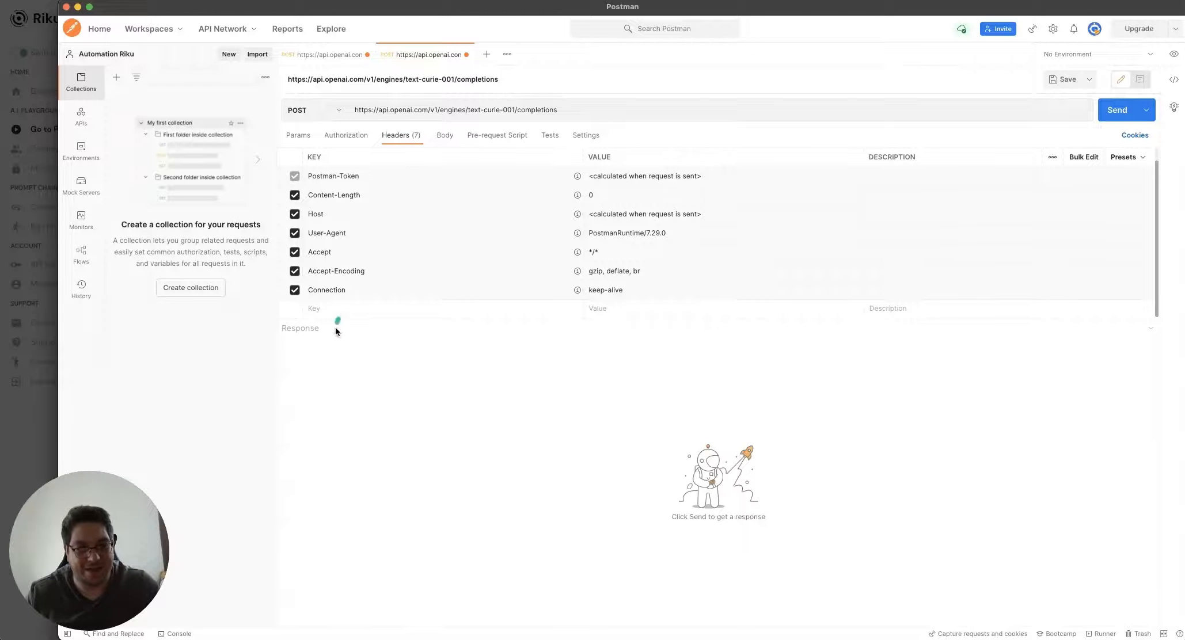
pyautogui.click(335, 308)
pyautogui.write('A')
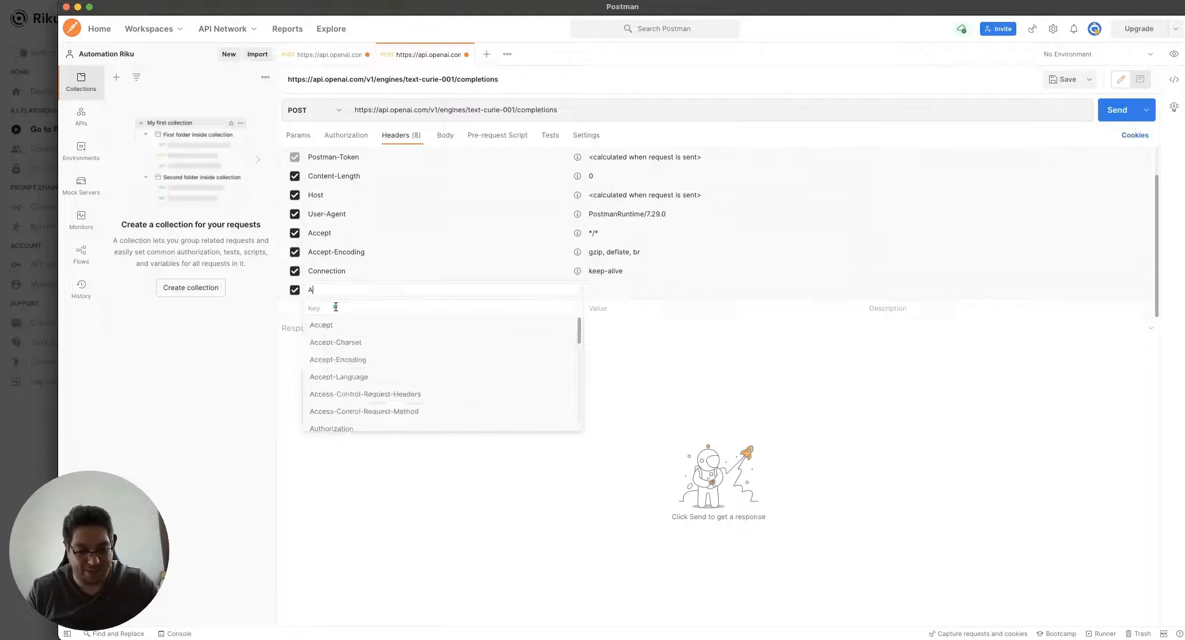
pyautogui.write('uthorization')
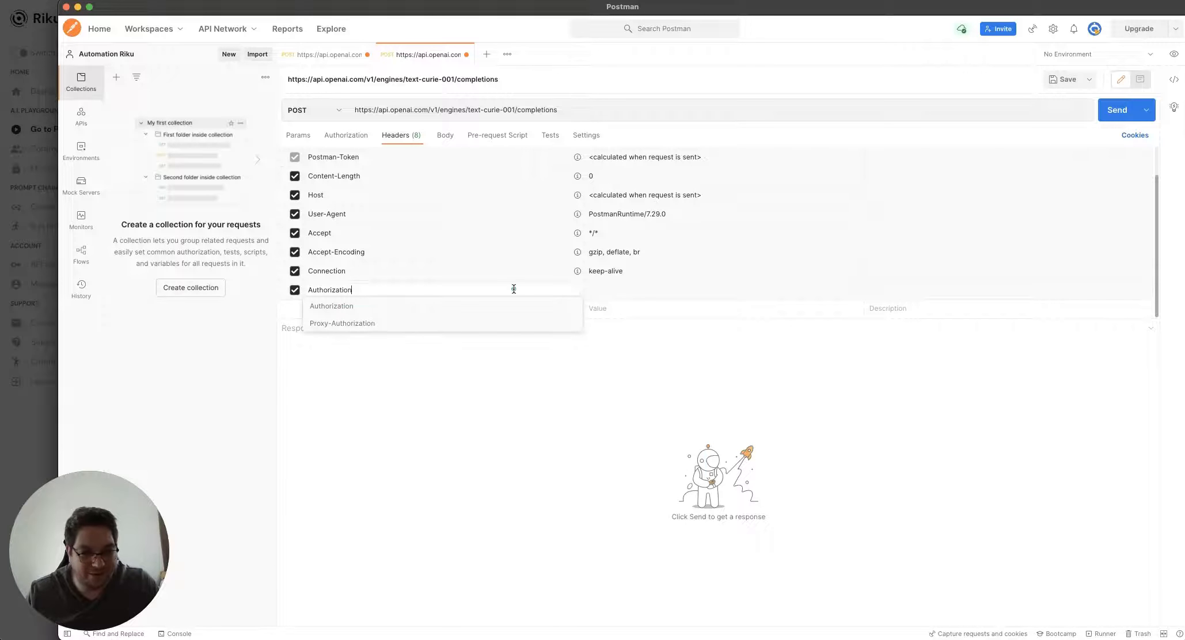
pyautogui.press('Tab')
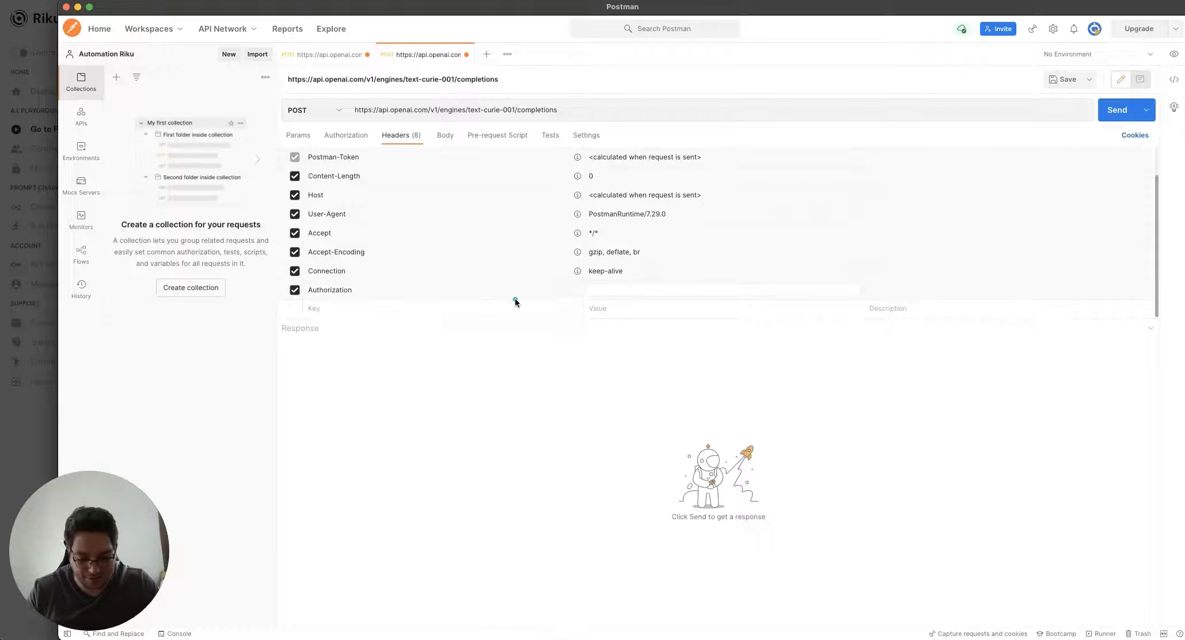
pyautogui.write('Bearer')
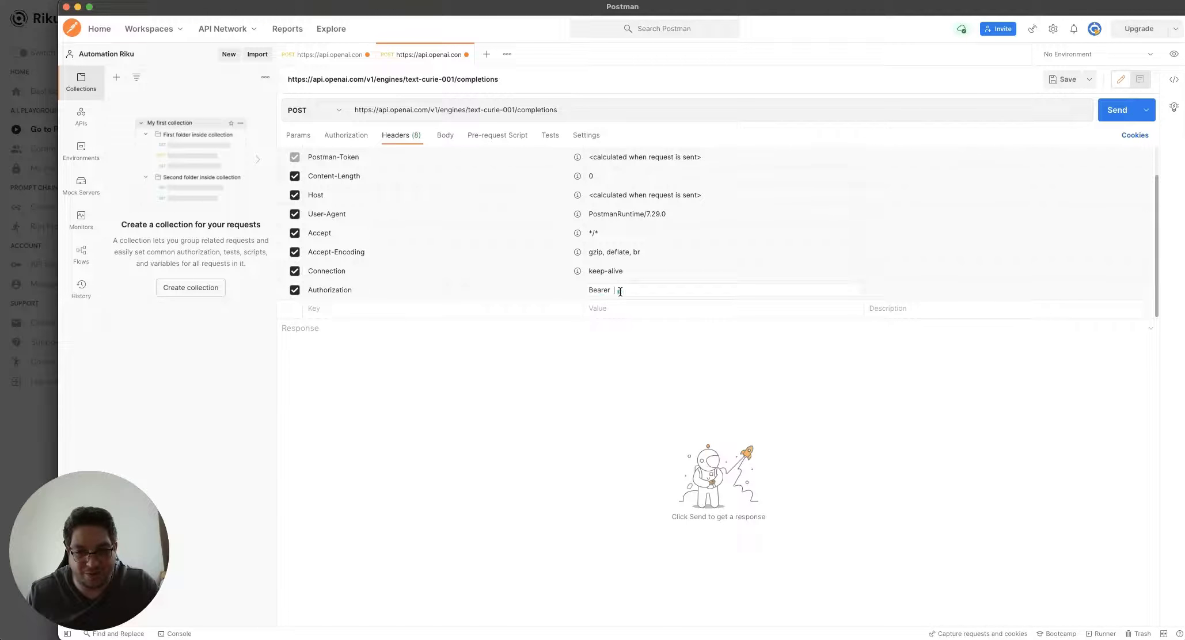
# Add a Content-Type header set to application/json
pyautogui.click(483, 305)
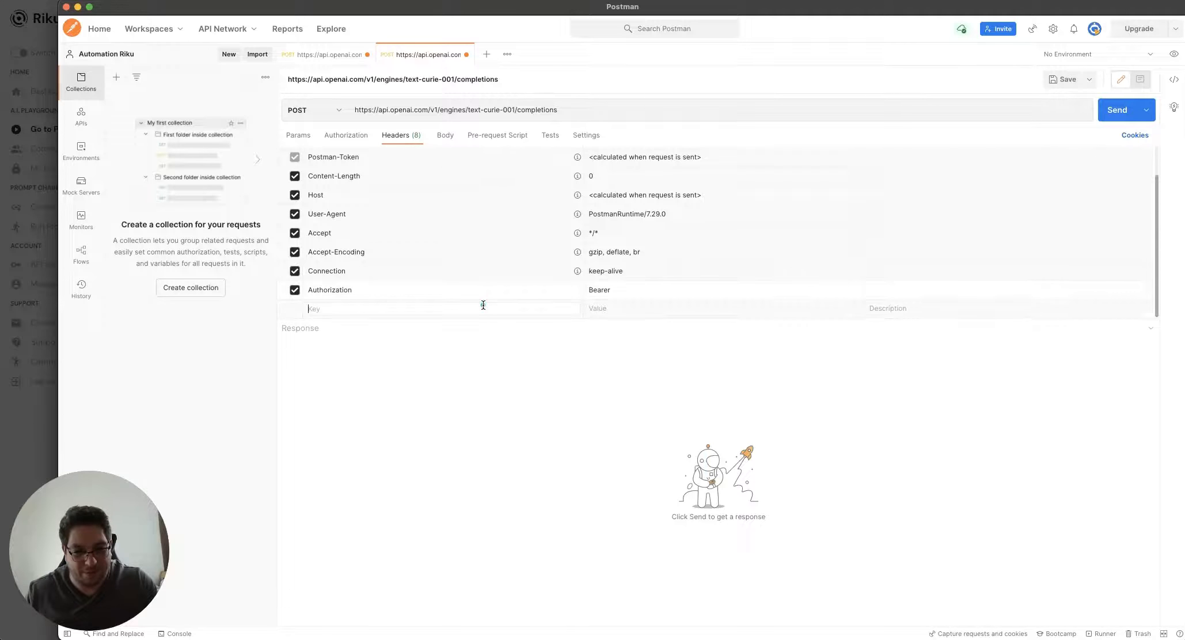
pyautogui.write('Content-Type')
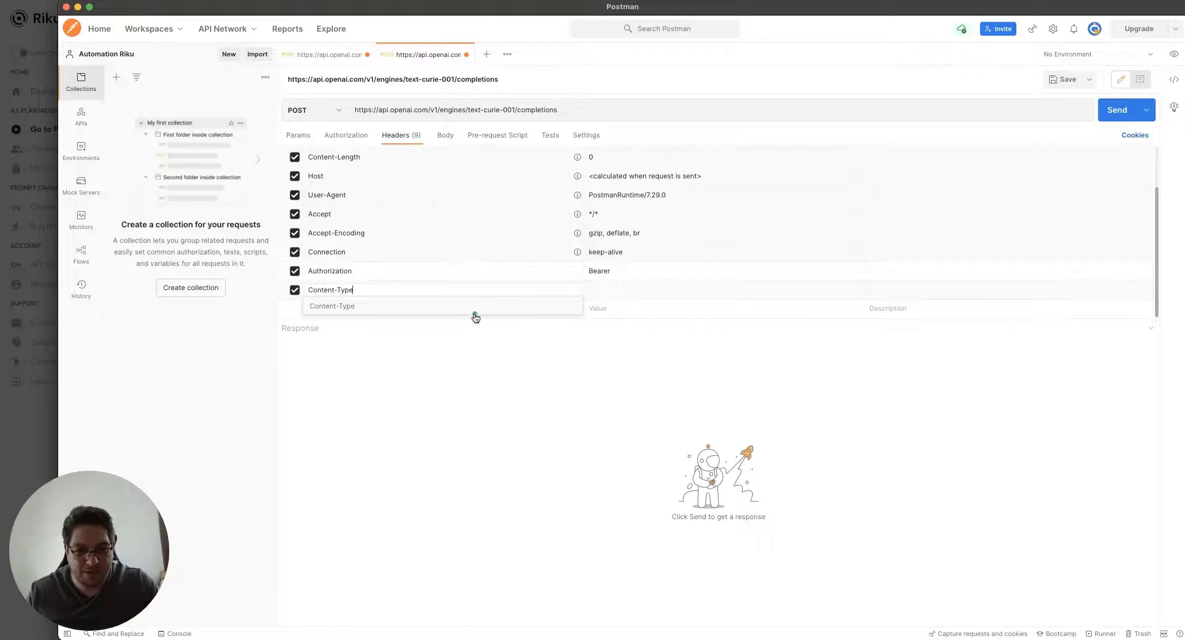
pyautogui.click(472, 311)
pyautogui.click(621, 294)
pyautogui.write('a')
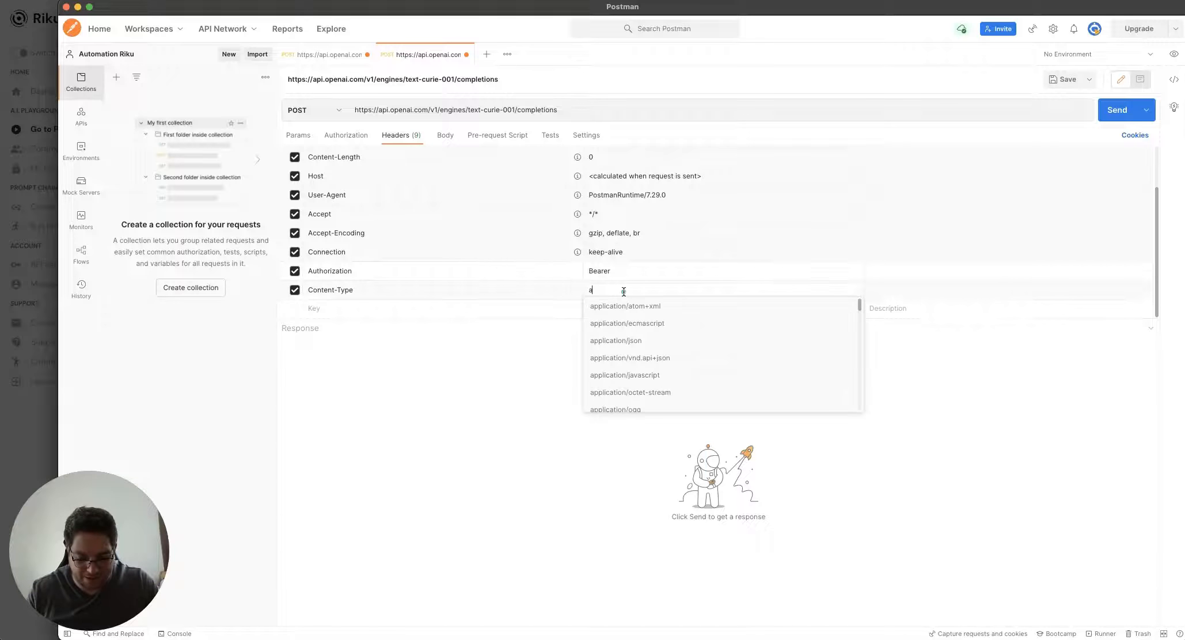
pyautogui.write('pplication/json')
pyautogui.click(626, 306)
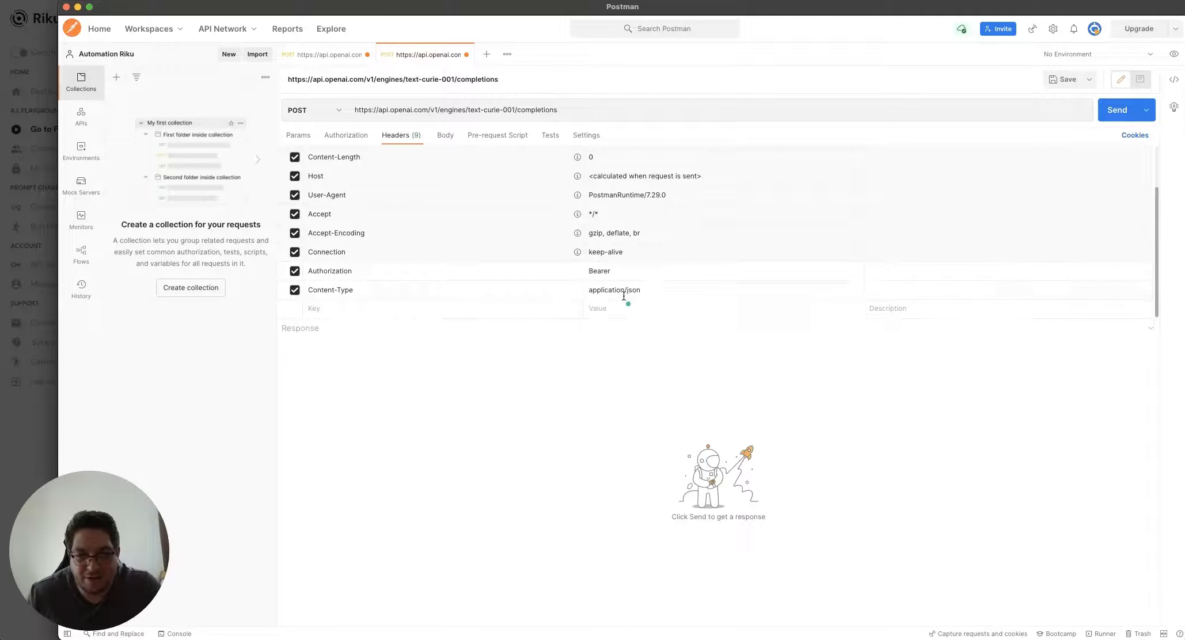
pyautogui.click(621, 275)
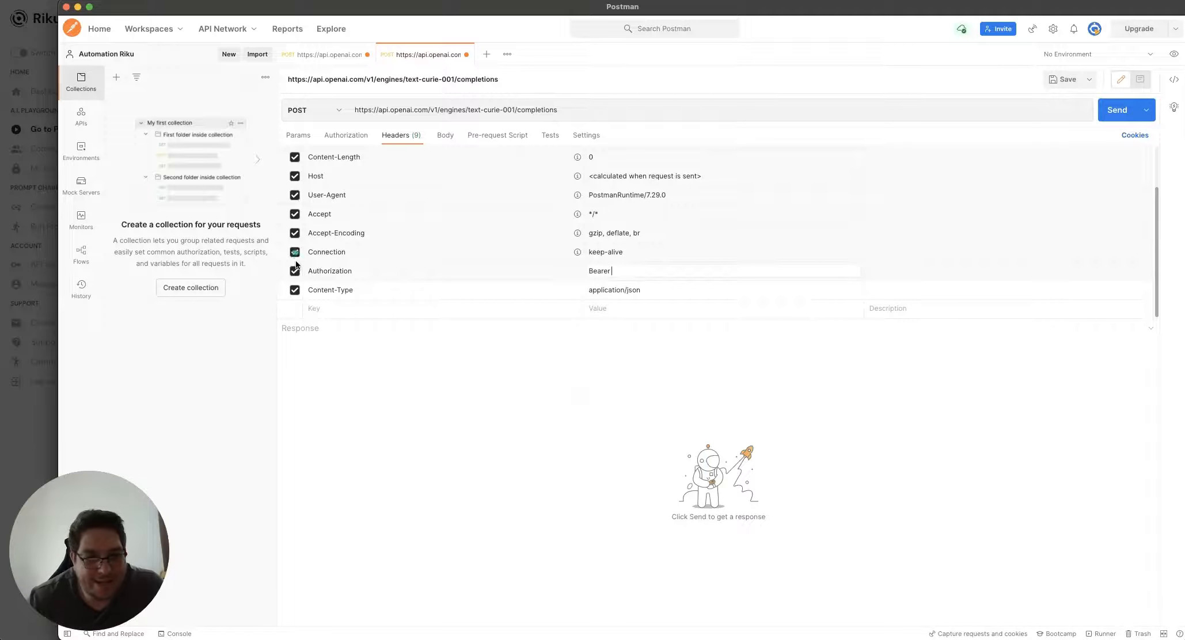
pyautogui.click(23, 416)
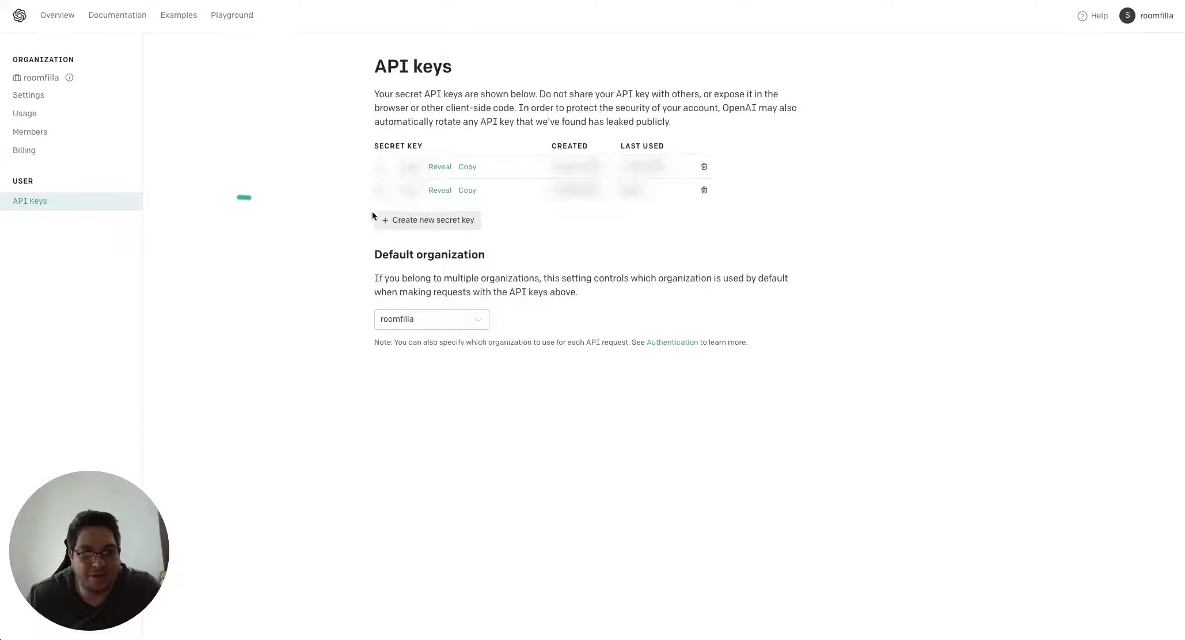
# Generate a new OpenAI secret API key and copy it
pyautogui.click(449, 222)
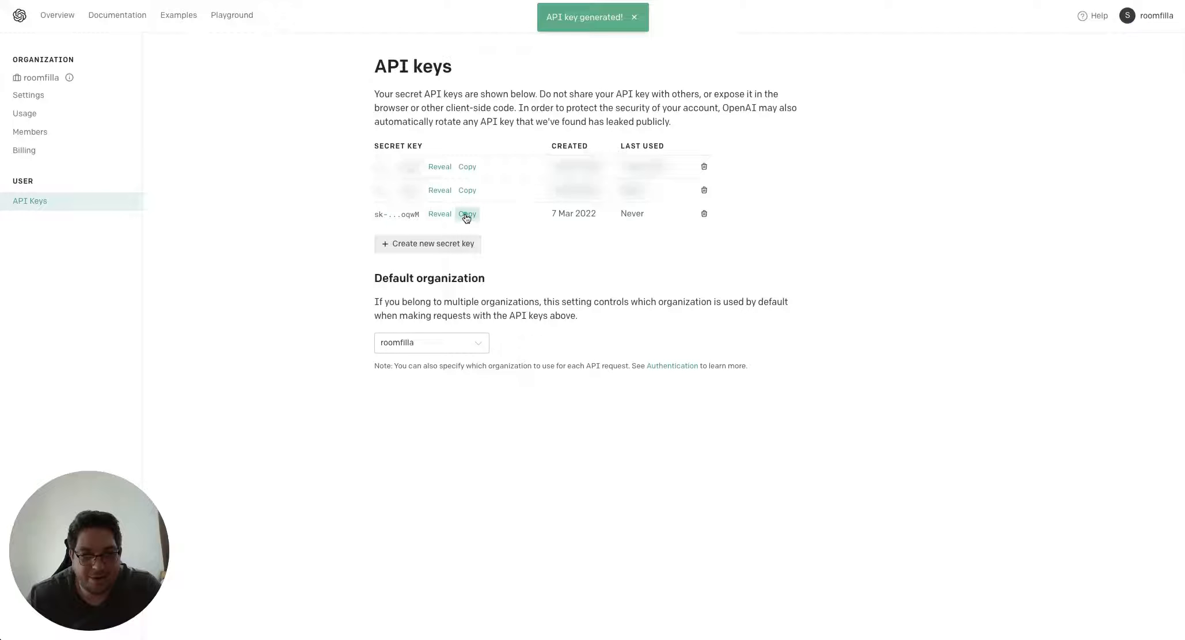
pyautogui.click(465, 215)
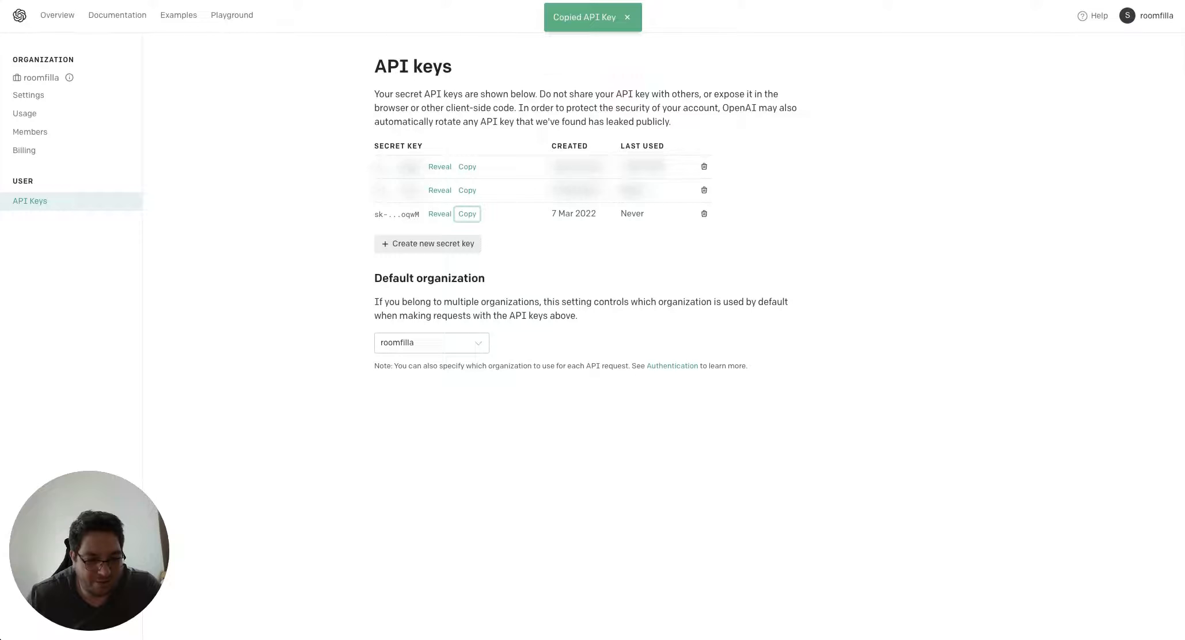
pyautogui.click(527, 639)
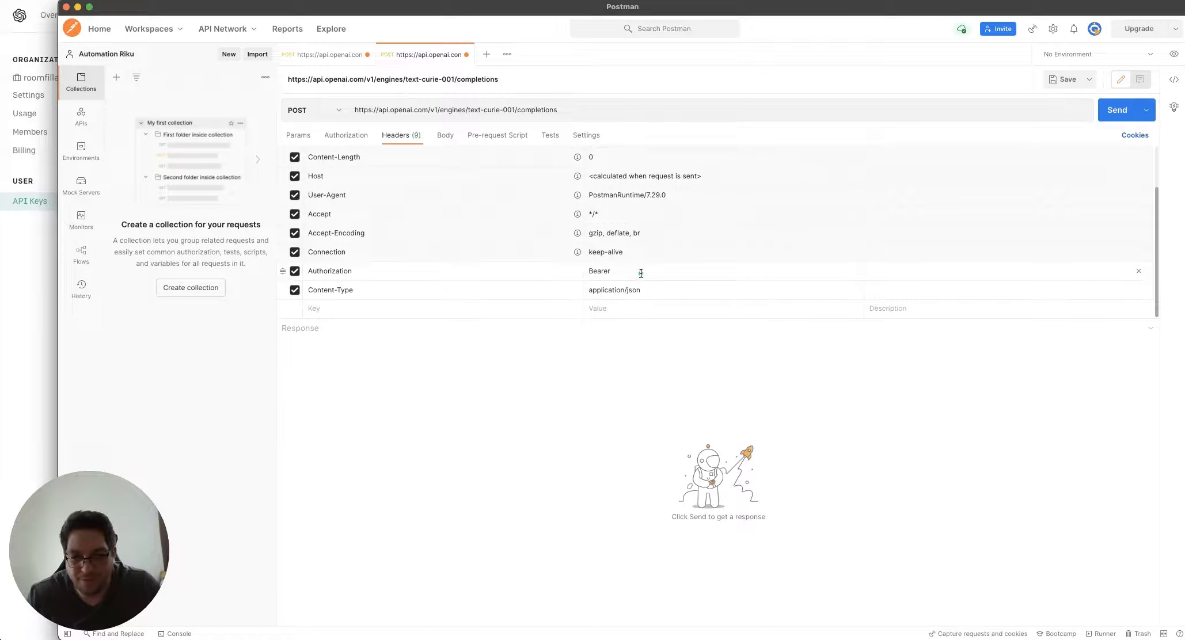
# Paste the copied secret key after 'Bearer' in the Authorization header value
pyautogui.press('super+v')
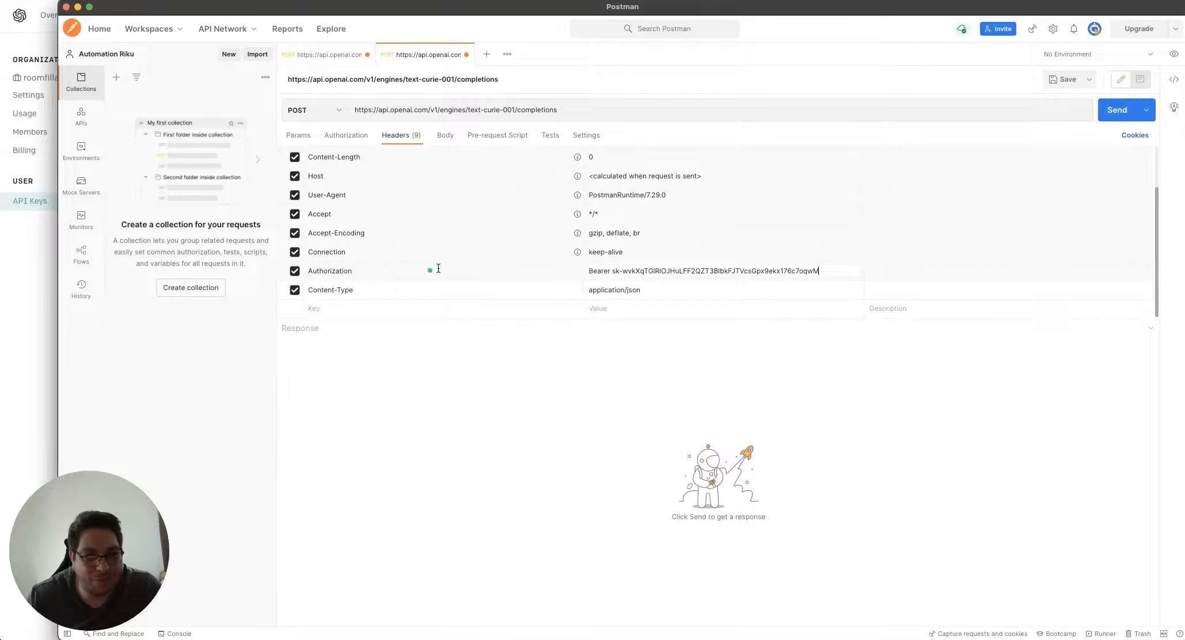
# Set the request body type to raw JSON after briefly trying form-data
pyautogui.click(444, 137)
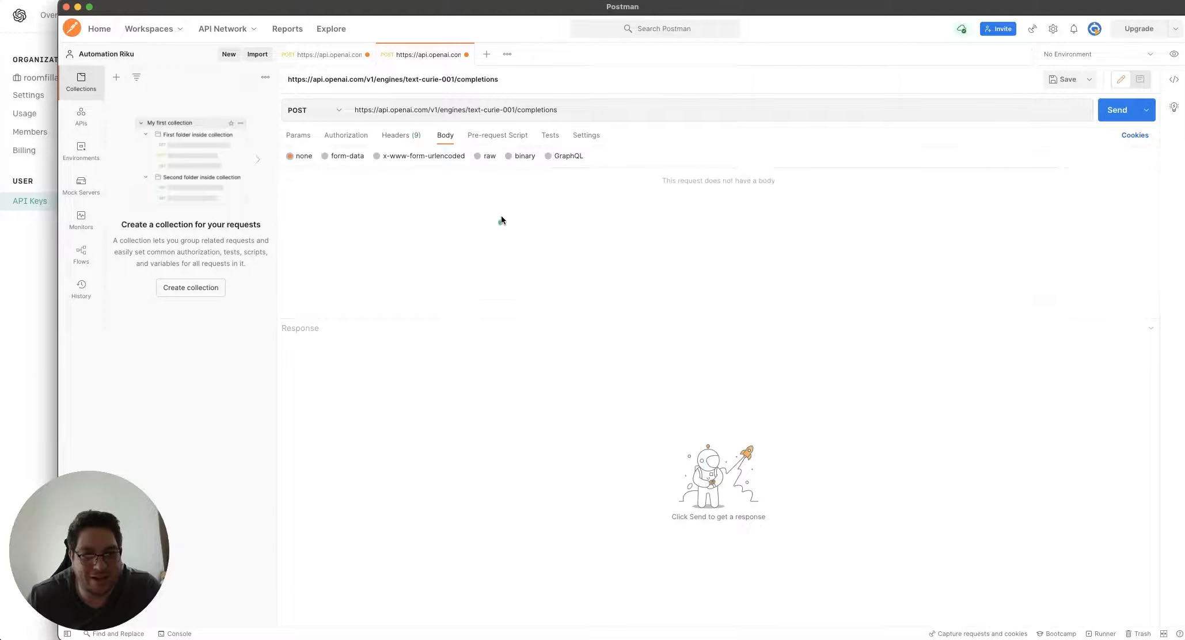
pyautogui.click(408, 137)
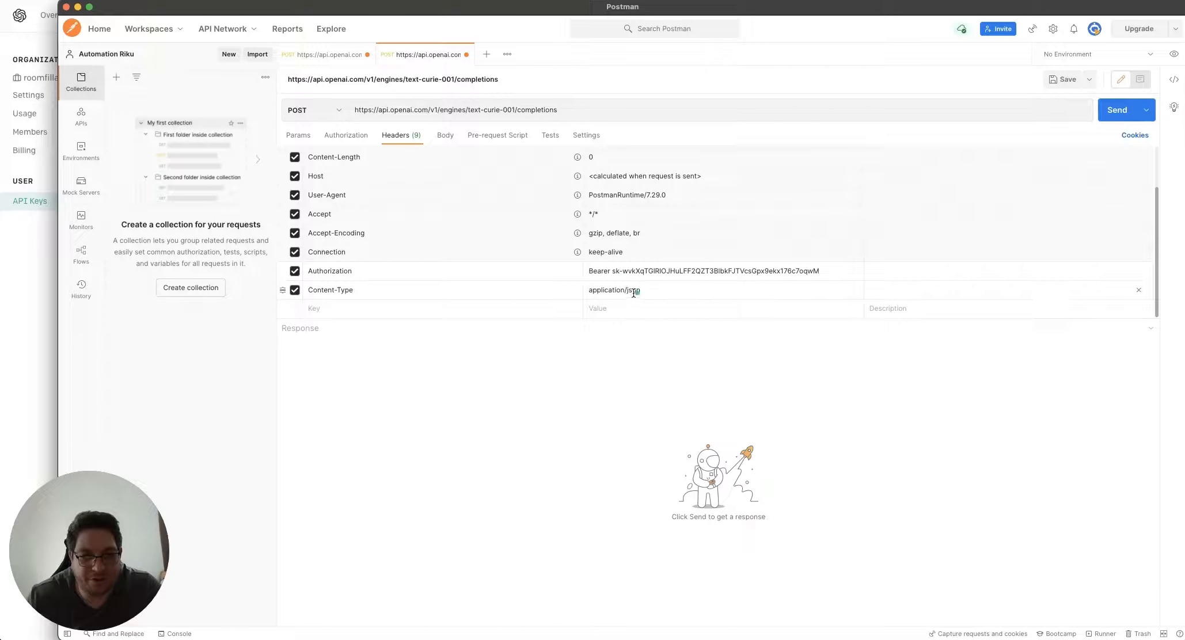
pyautogui.click(444, 137)
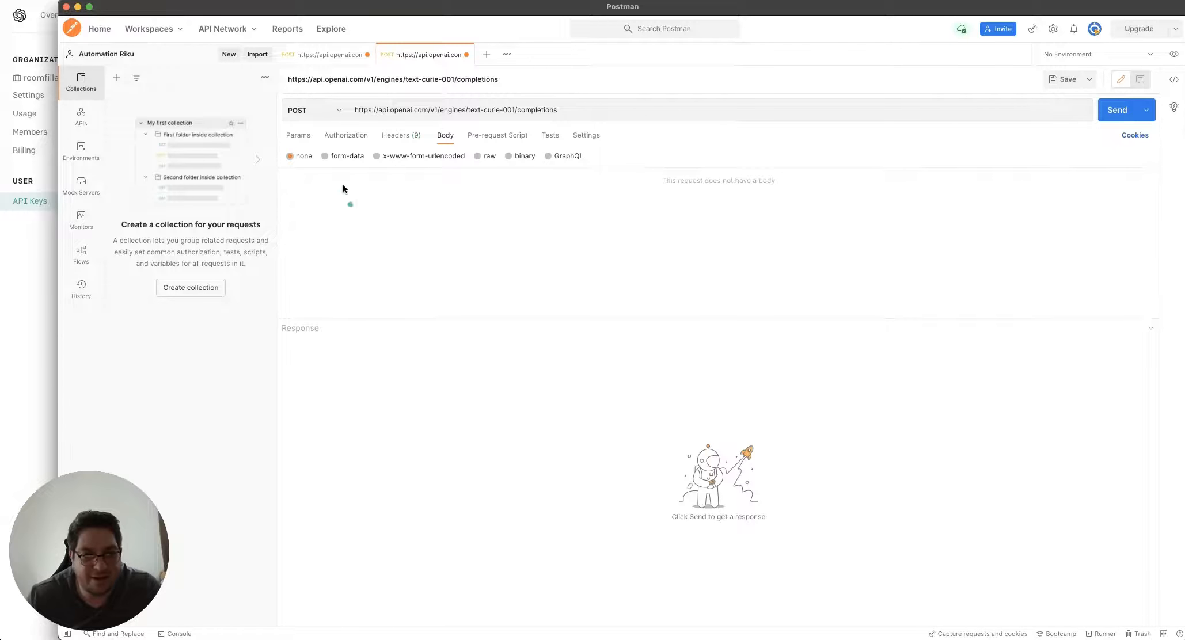
pyautogui.click(478, 158)
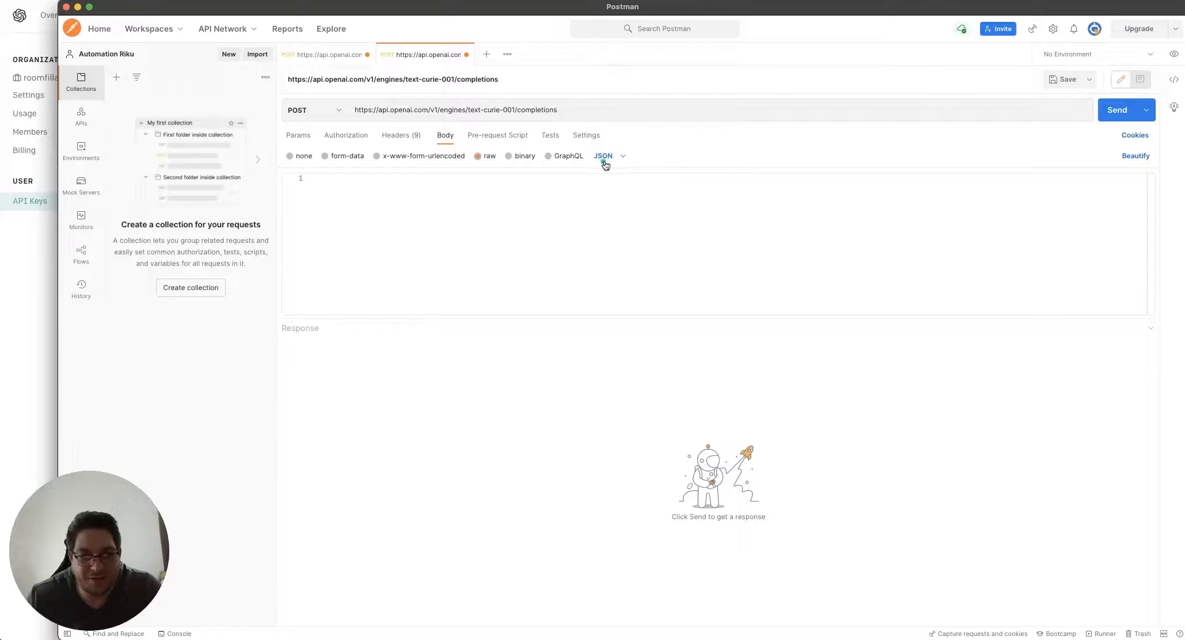
pyautogui.click(330, 156)
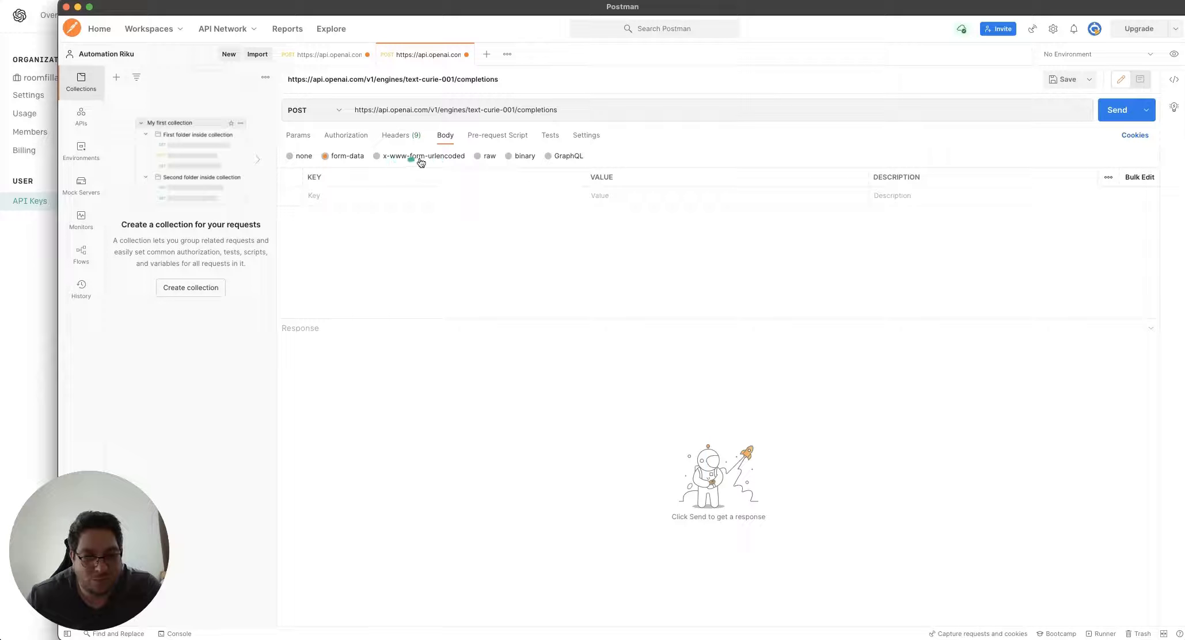
pyautogui.click(489, 157)
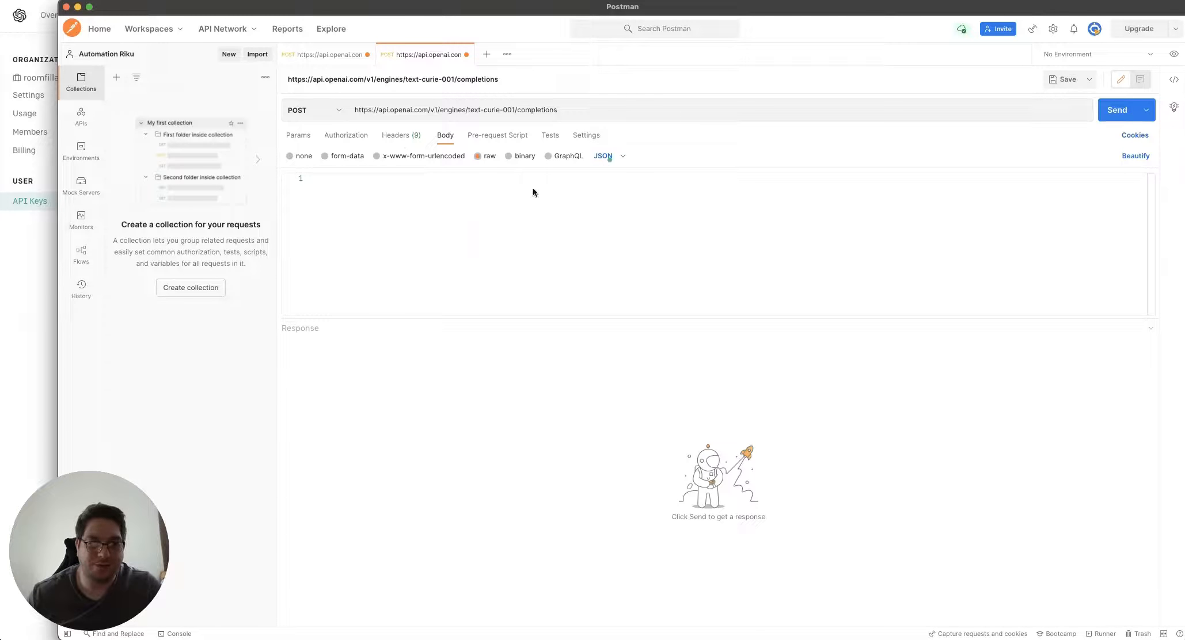
pyautogui.click(33, 289)
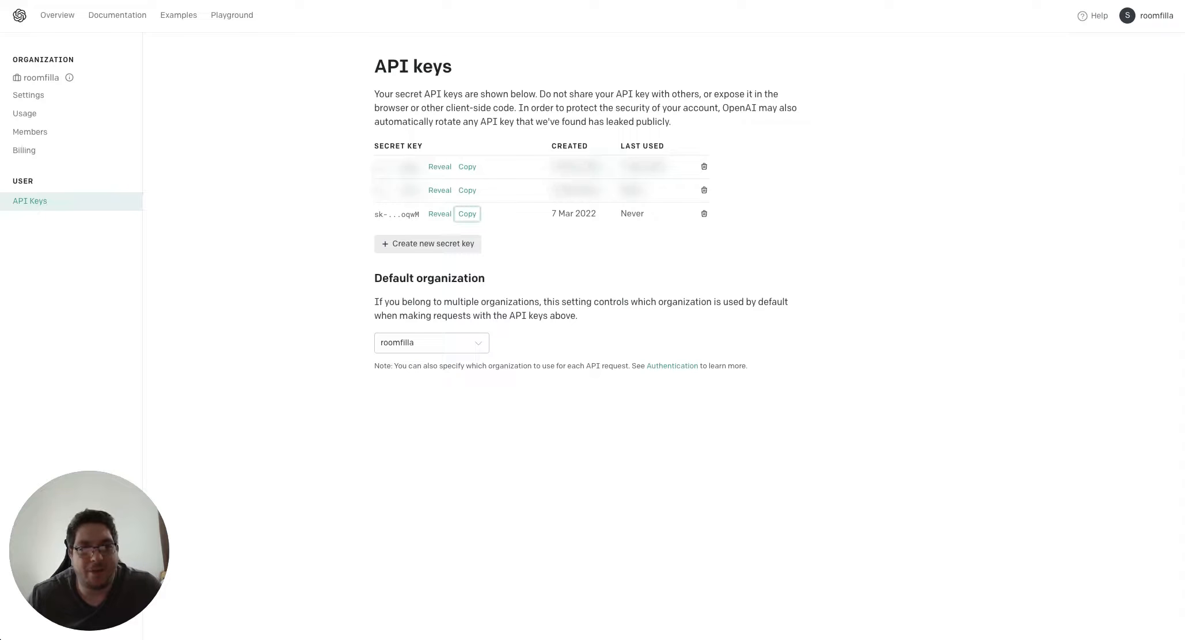
# Select and copy the JSON body after -d in Riku's exported curl code, then move to JSONLint
pyautogui.click(397, 1)
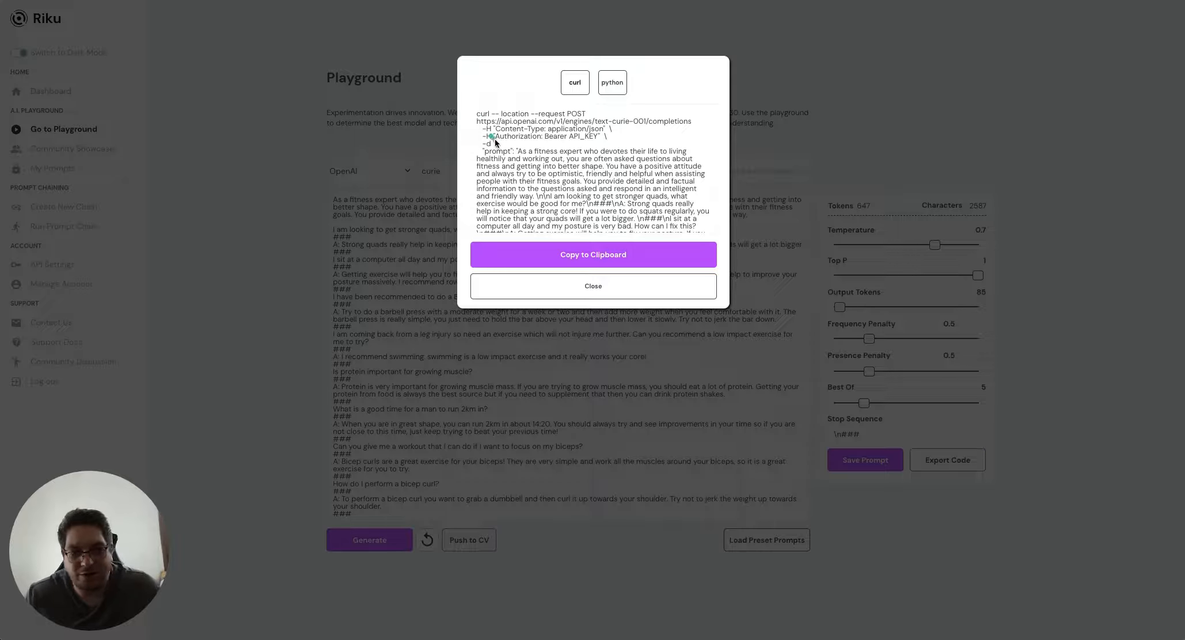
pyautogui.scroll(-1, 496, 142)
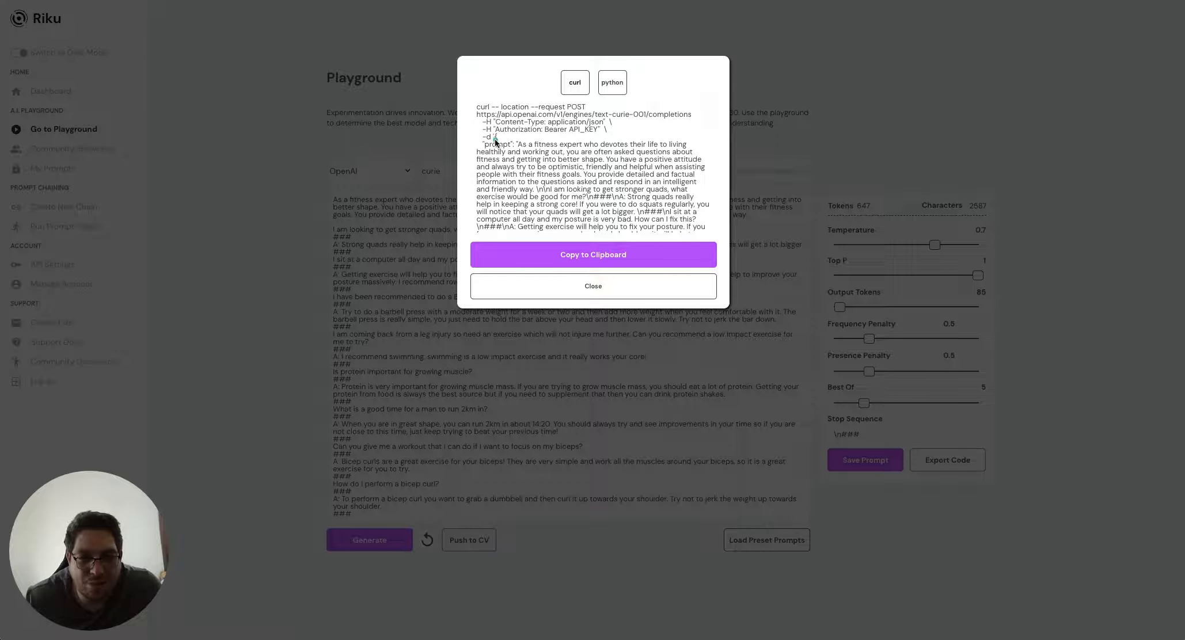
pyautogui.click(499, 139)
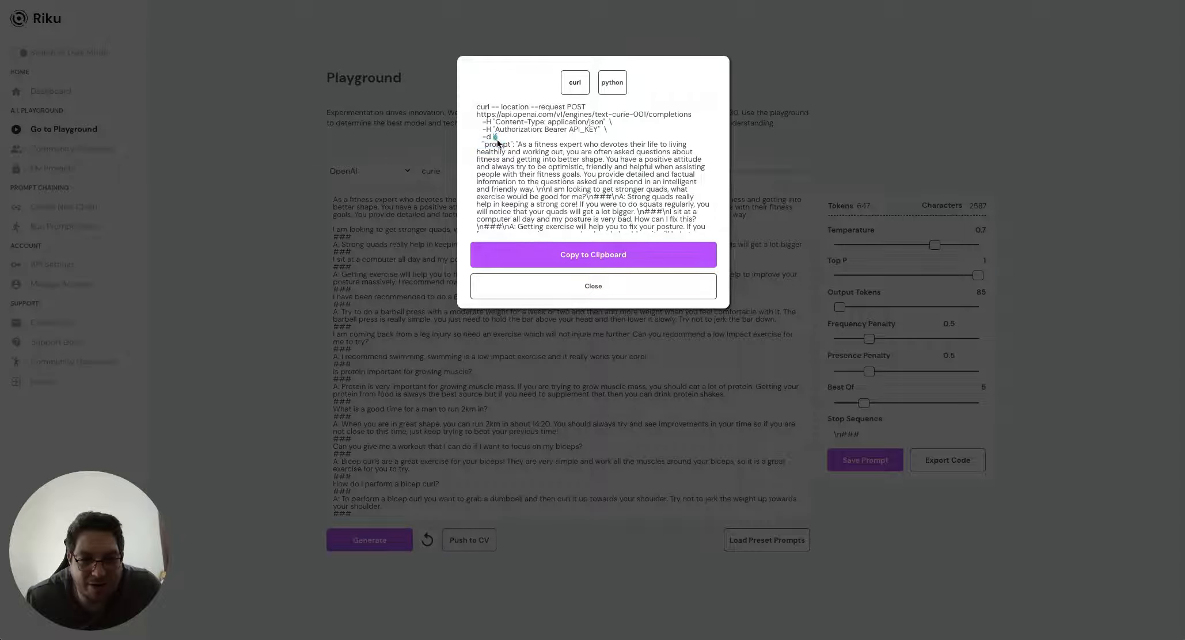
pyautogui.moveTo(496, 140); pyautogui.dragTo(488, 221)
pyautogui.scroll(-5, 524, 186)
pyautogui.scroll(-2, 525, 187)
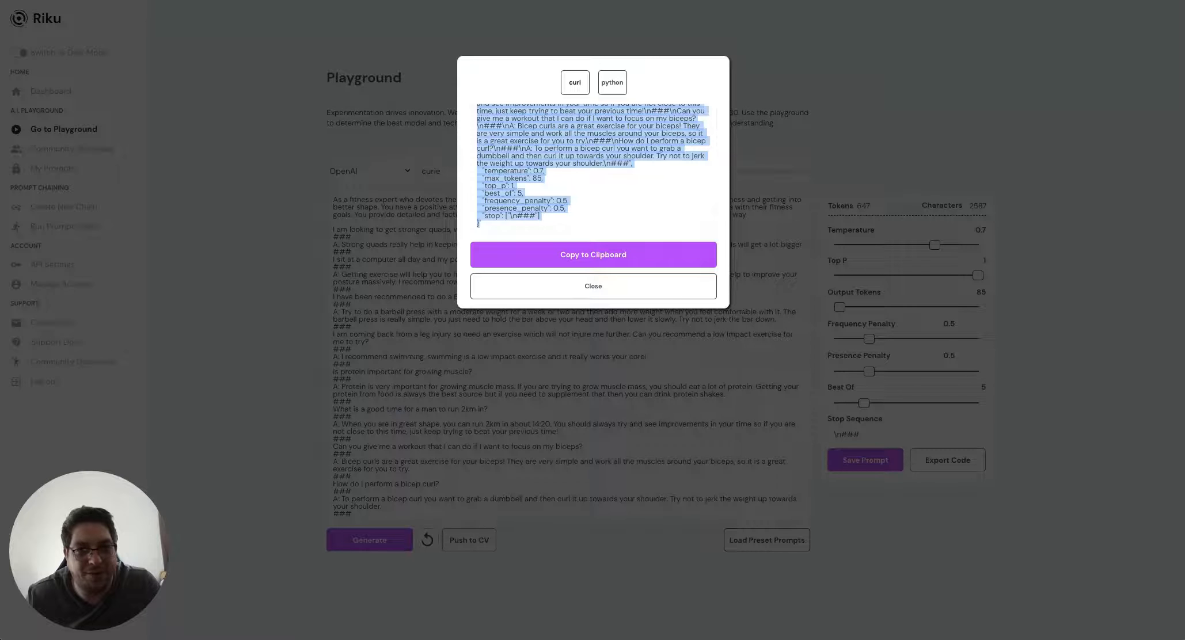
pyautogui.hotkey('ctrl', 'Tab')
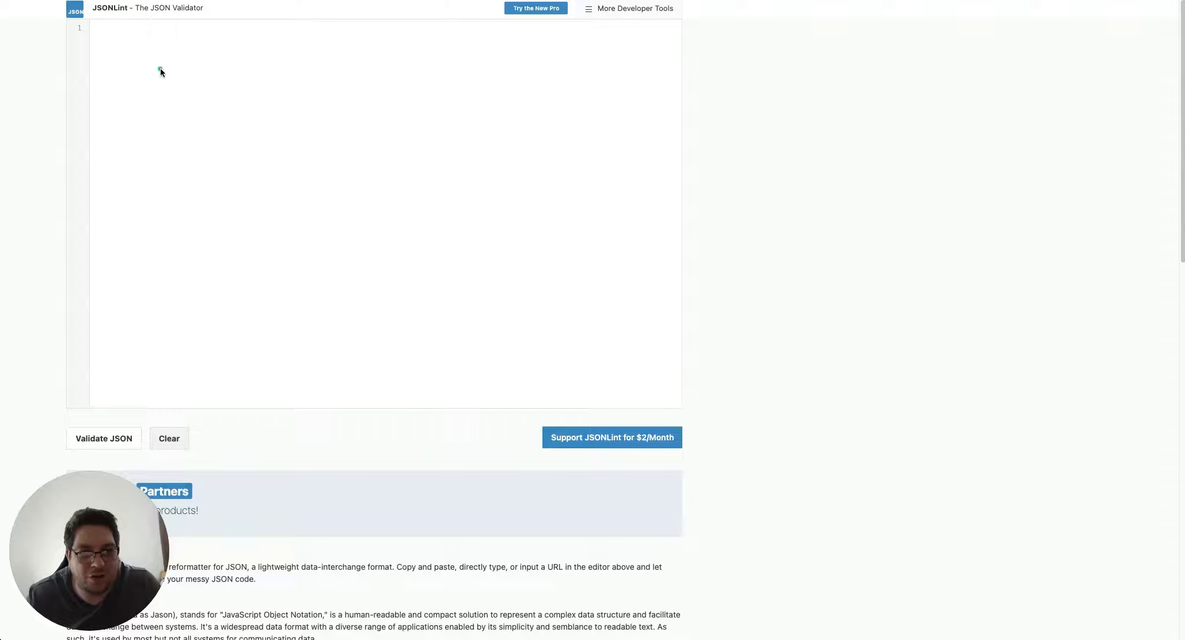
# Paste the request body, change the period after frequency_penalty's 0.5 to a comma, and validate
pyautogui.hotkey('ctrl', 'v')
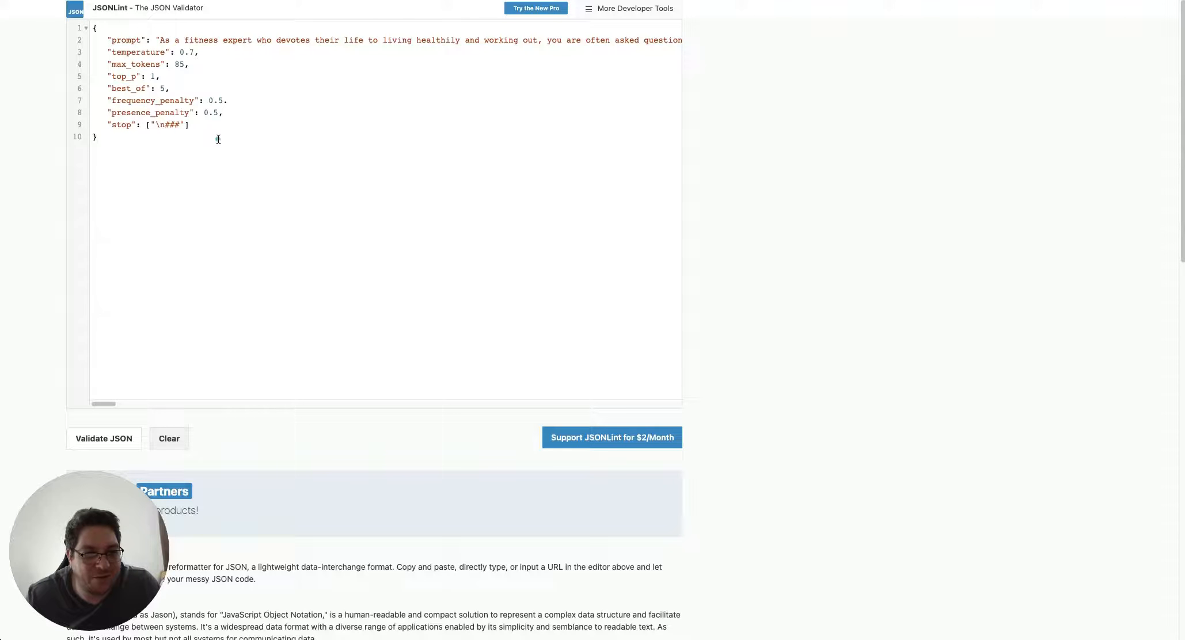
pyautogui.click(239, 99)
pyautogui.press('BackSpace')
pyautogui.write(',')
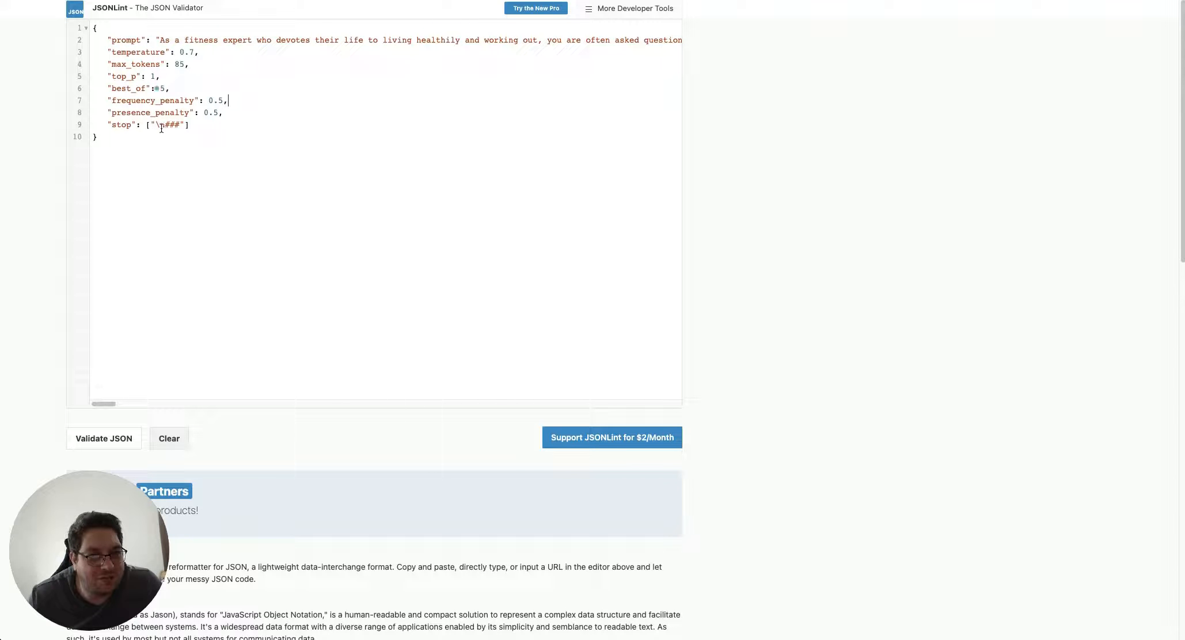
pyautogui.click(109, 442)
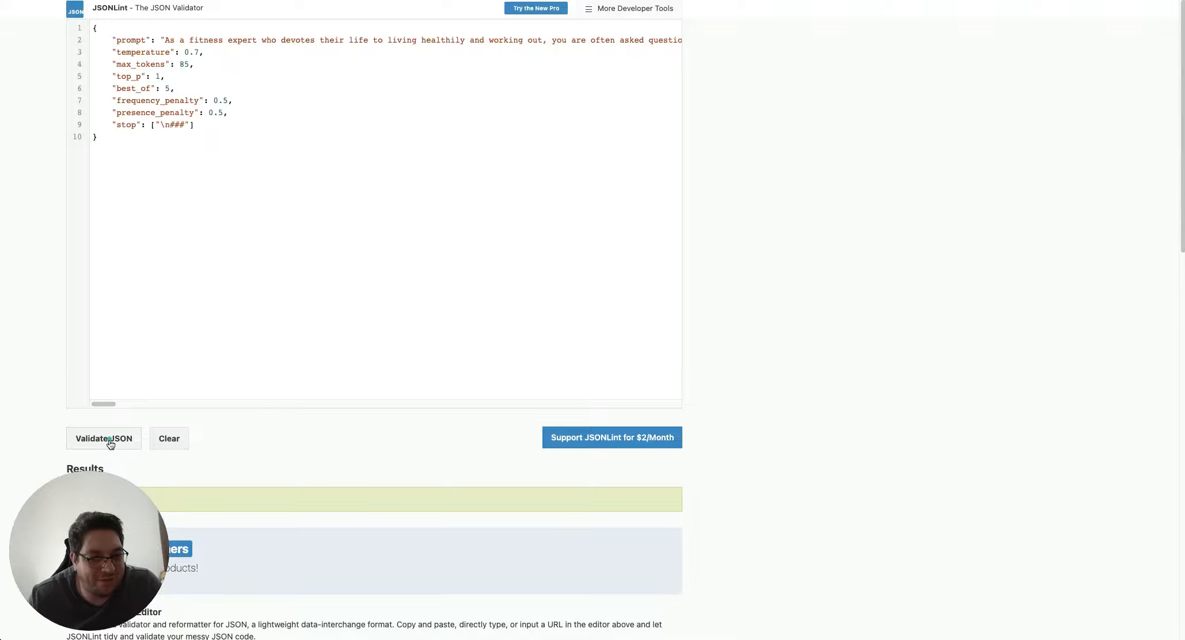
pyautogui.moveTo(135, 512); pyautogui.dragTo(222, 498)
# Replace the comma after 0.5 on line 7 with a period and validate to show the error
pyautogui.click(240, 102)
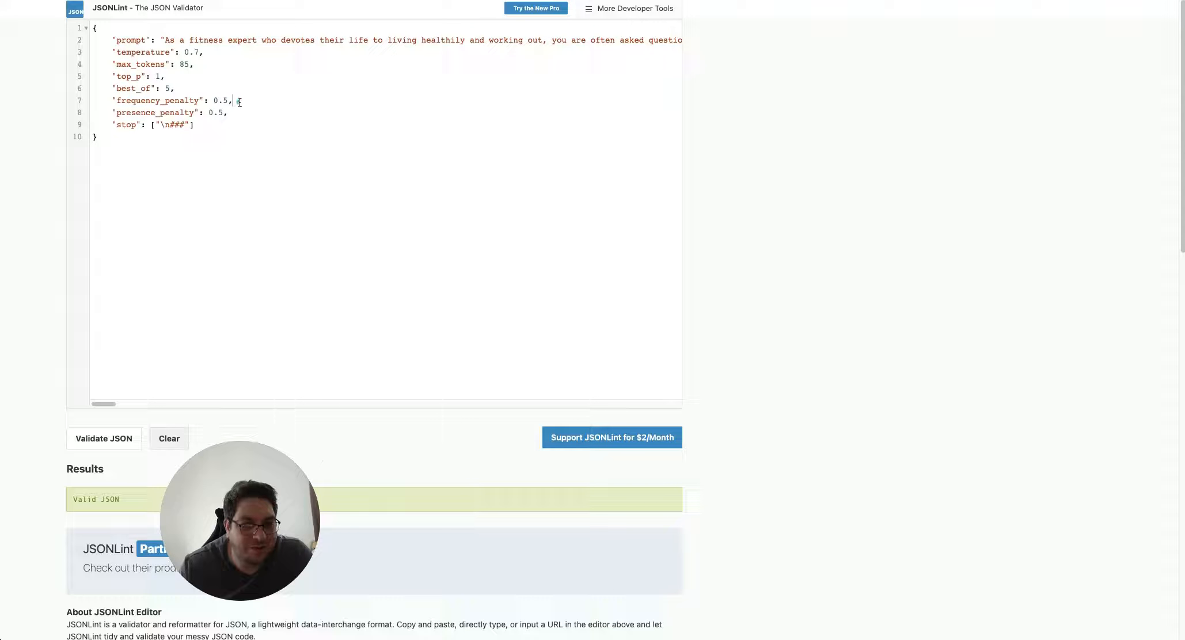
pyautogui.press('BackSpace')
pyautogui.write('.')
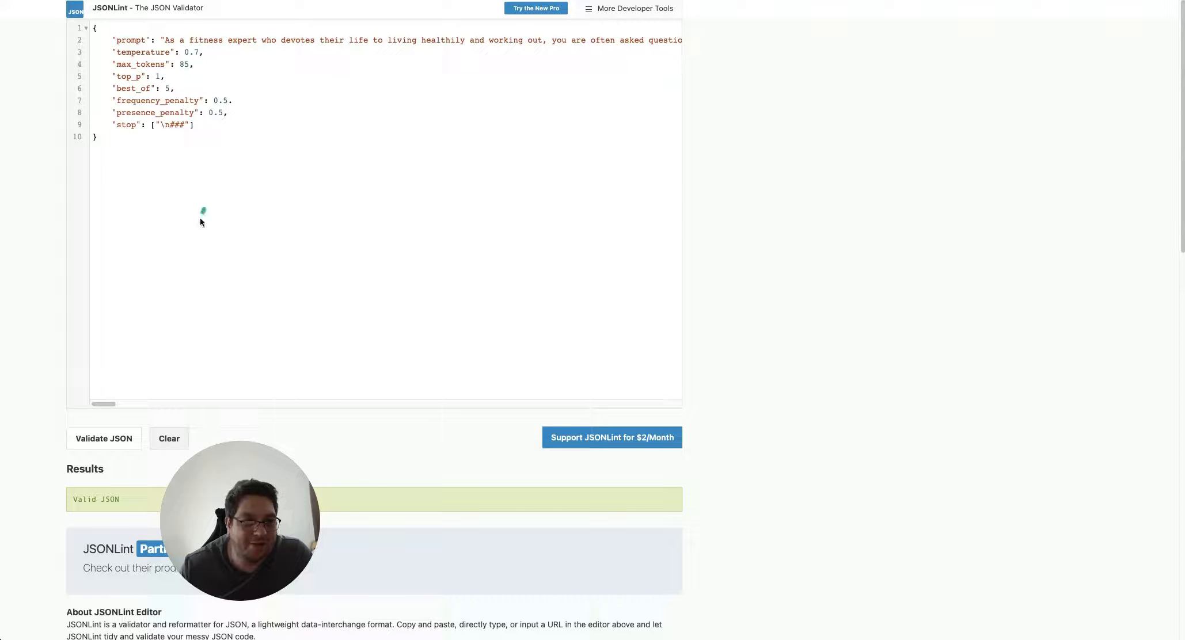
pyautogui.click(98, 439)
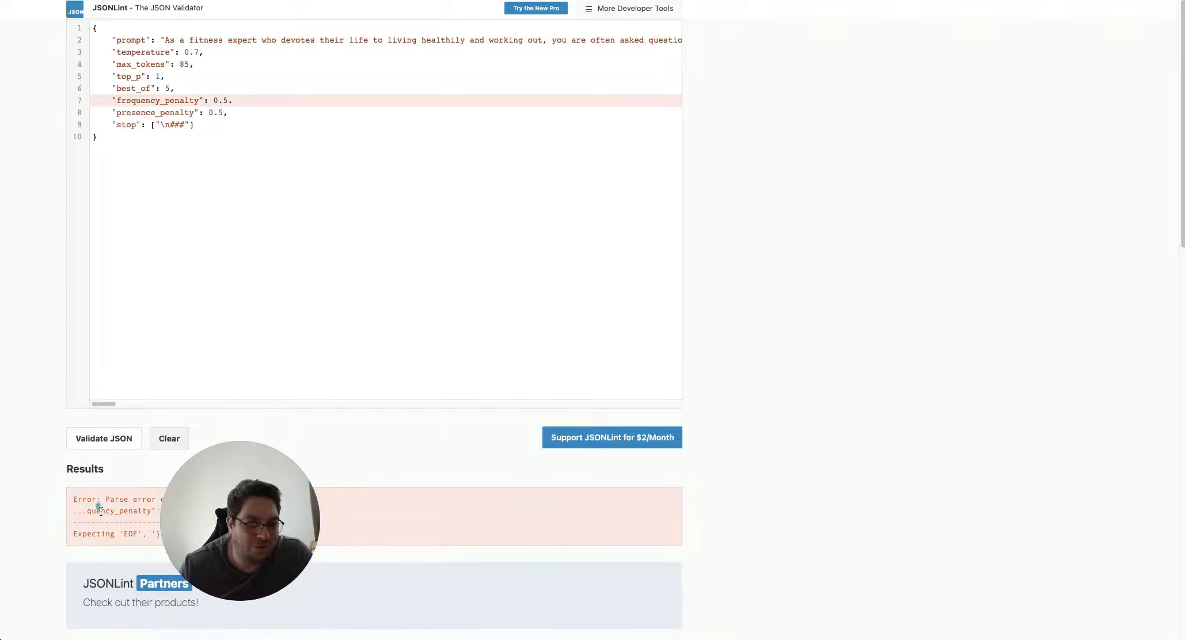
# Restore the comma after 0.5 and revalidate the JSON as valid
pyautogui.click(236, 101)
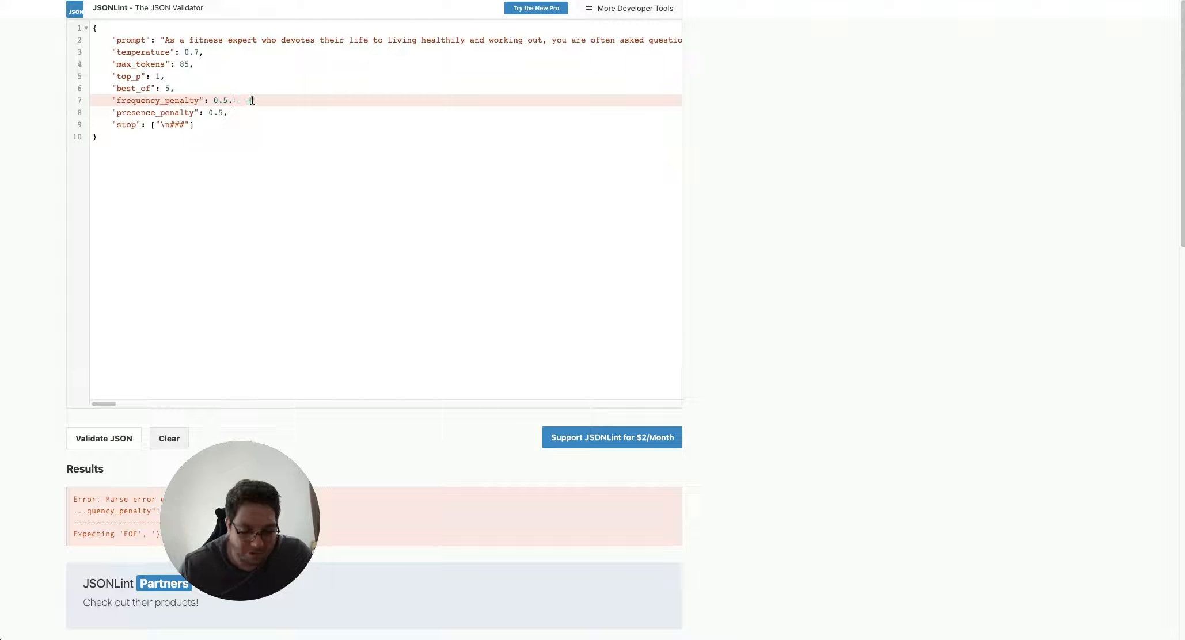
pyautogui.press('BackSpace')
pyautogui.write(',')
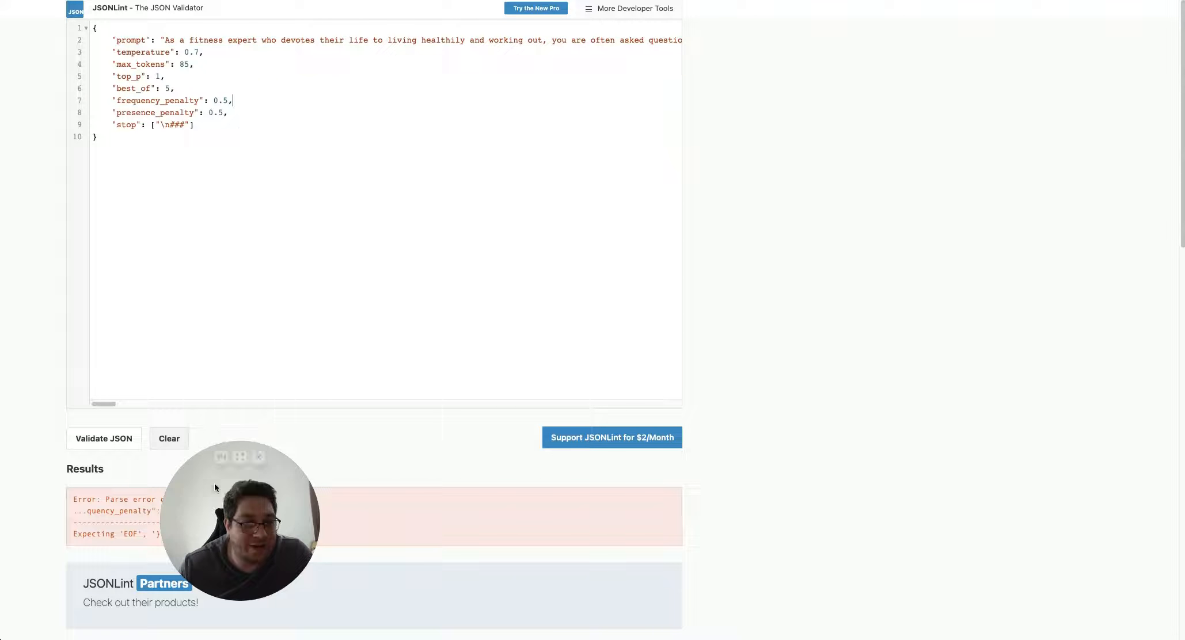
pyautogui.click(102, 437)
pyautogui.moveTo(206, 506); pyautogui.dragTo(77, 510)
# Select and copy the entire validated JSON from the JSONLint editor
pyautogui.moveTo(153, 229); pyautogui.dragTo(159, 189)
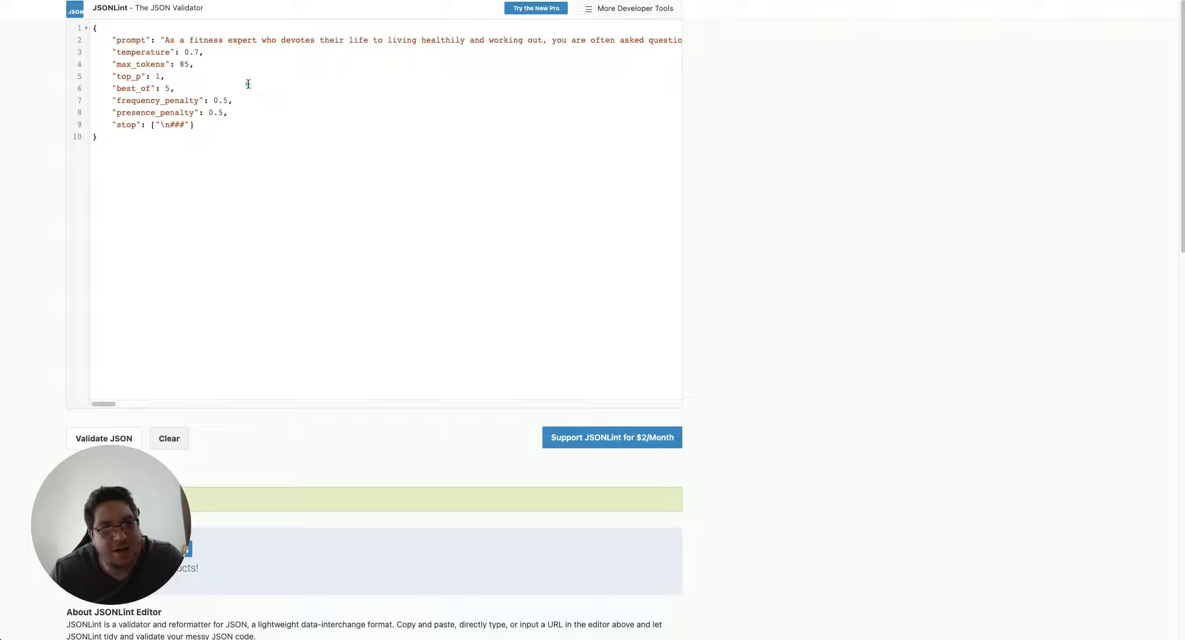
pyautogui.click(126, 40)
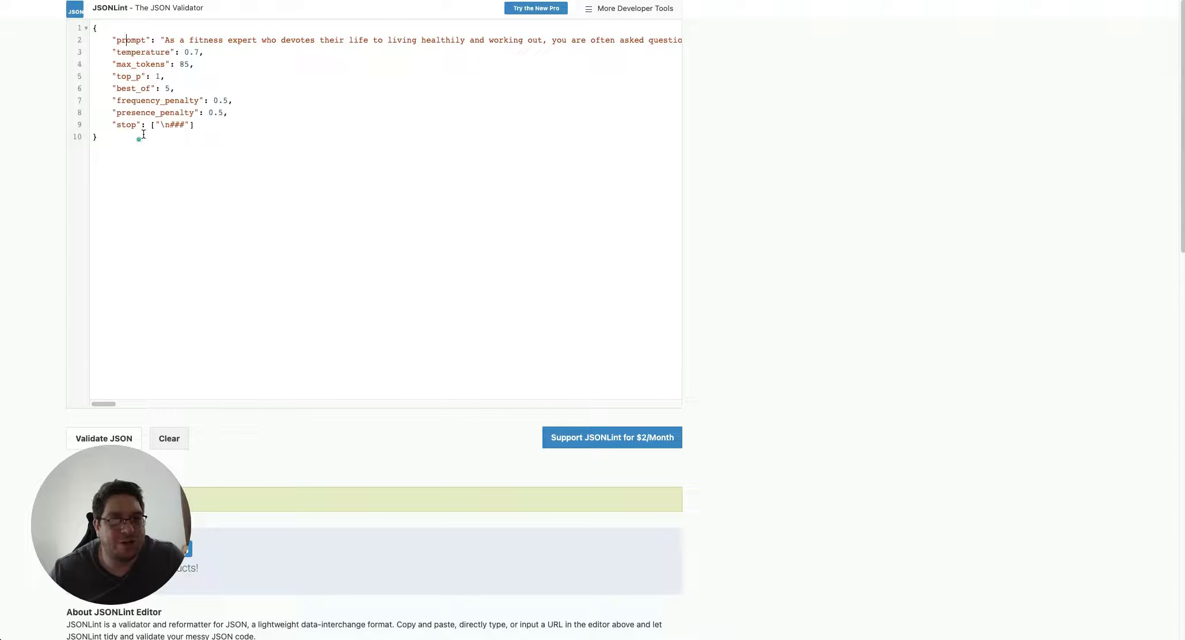
pyautogui.moveTo(144, 147); pyautogui.dragTo(72, 21)
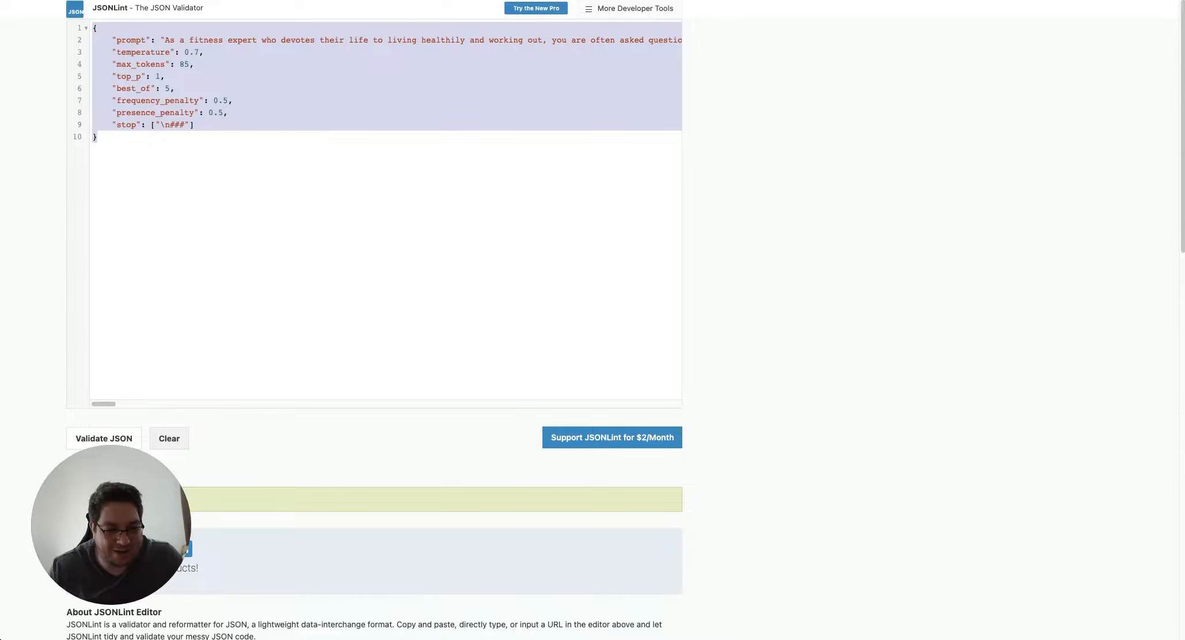
pyautogui.press('super+Tab')
# Paste the validated JSON into the empty raw body and review it down to the stop sequence
pyautogui.click(400, 216)
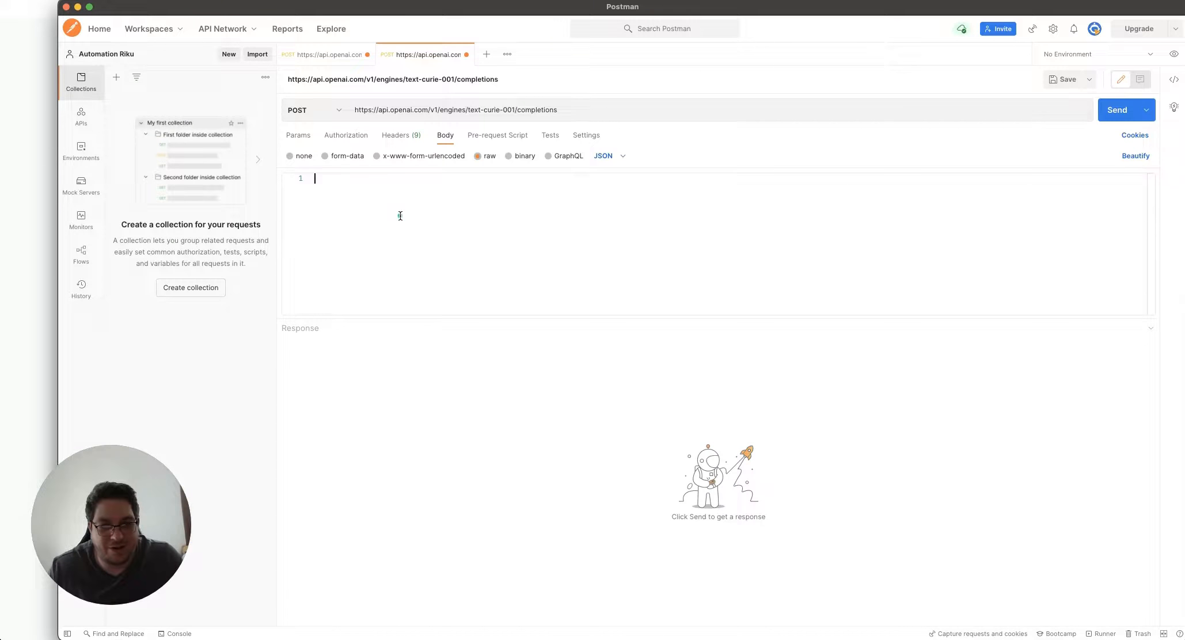
pyautogui.press('super+v')
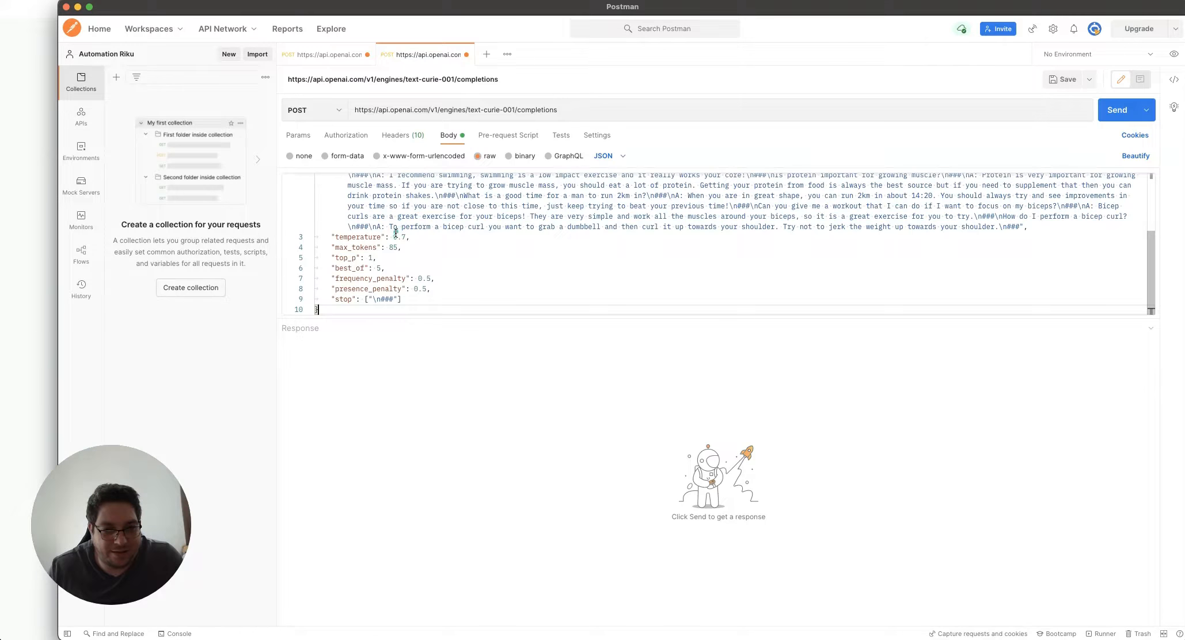
pyautogui.scroll(-3, 391, 238)
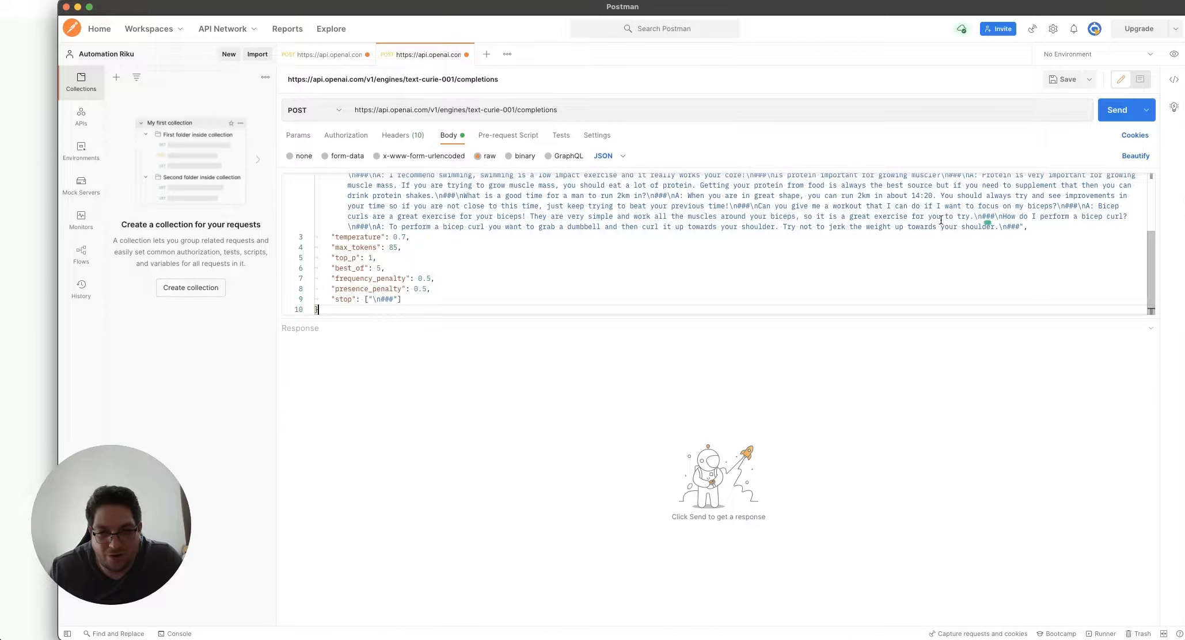
pyautogui.scroll(3, 858, 212)
pyautogui.scroll(-3, 824, 233)
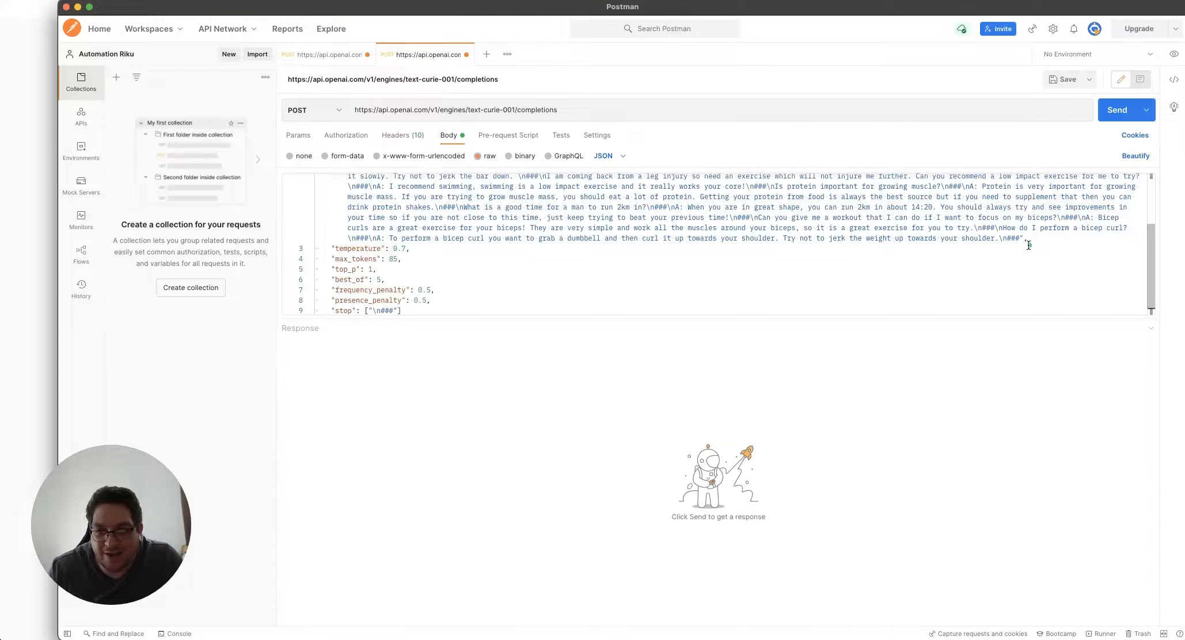
pyautogui.scroll(-1, 1027, 242)
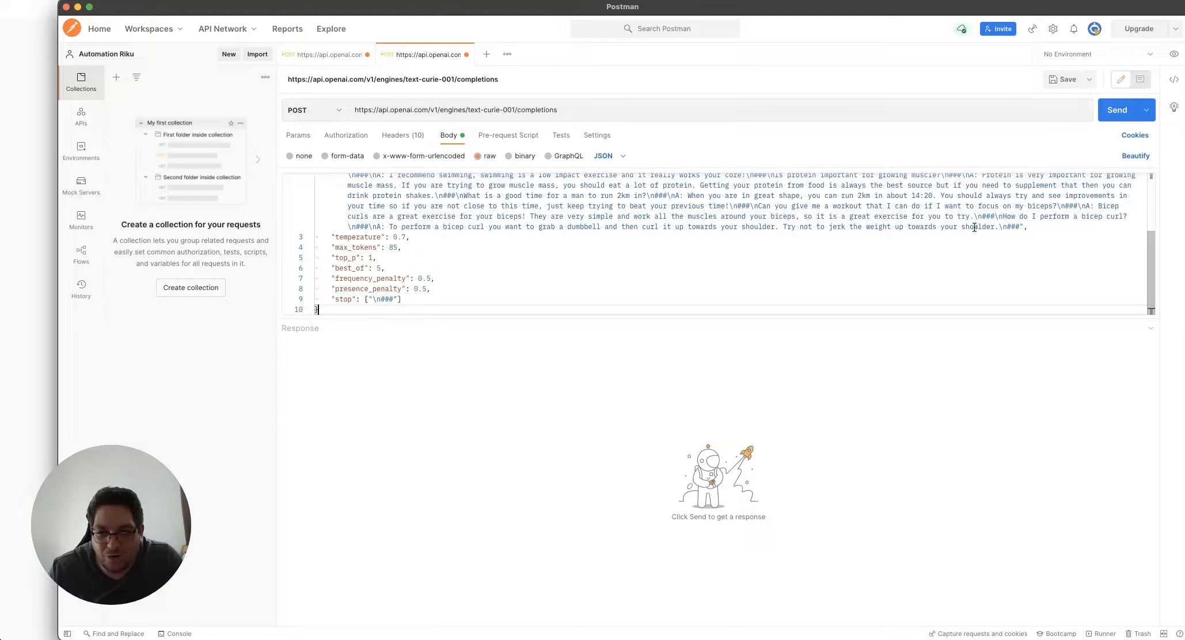
# Append 'How important are carbohydrates for my diet?\n###\n' to the end of the prompt string
pyautogui.click(1018, 229)
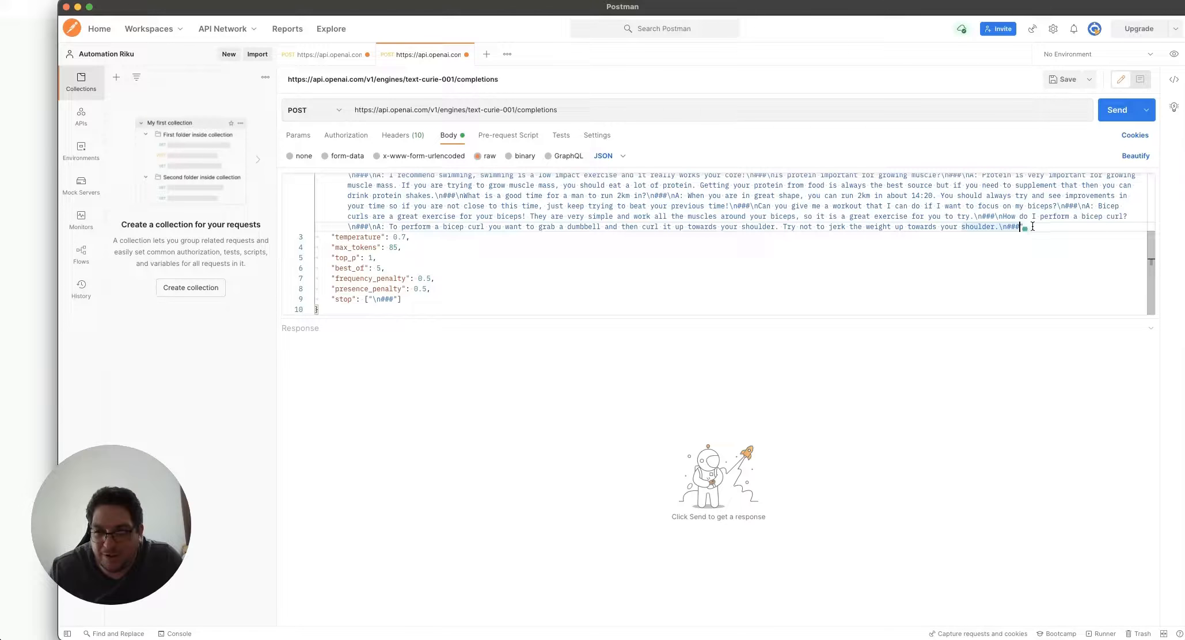
pyautogui.write('How importa')
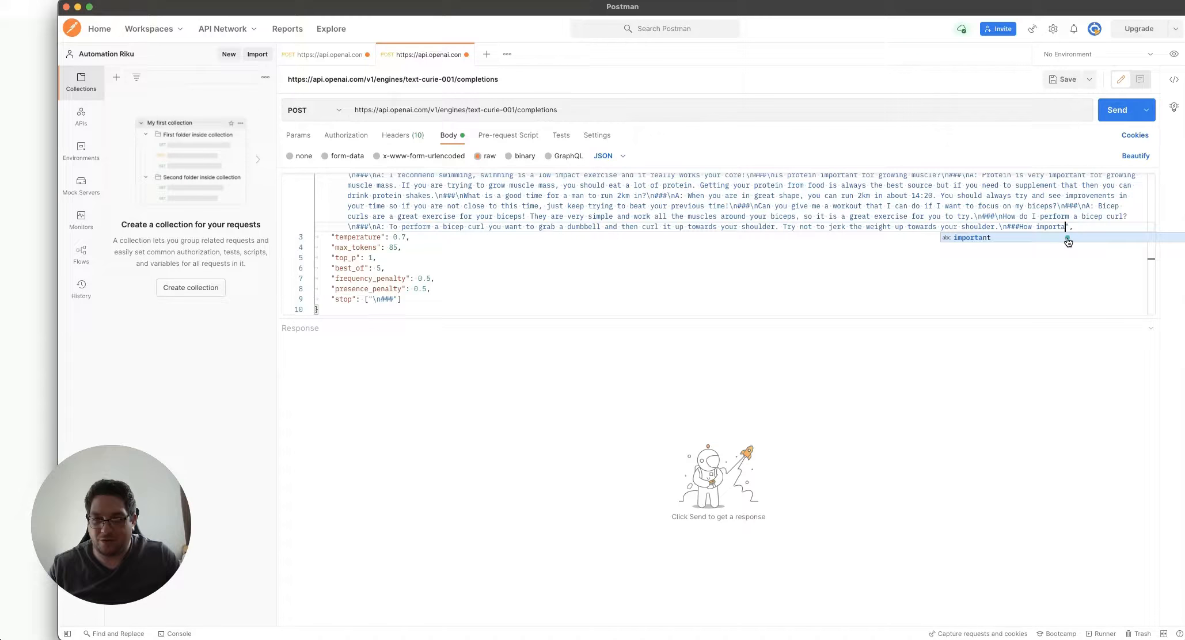
pyautogui.press('BackSpace')
pyautogui.press('BackSpace')
pyautogui.press('BackSpace')
pyautogui.press('BackSpace')
pyautogui.press('BackSpace')
pyautogui.press('BackSpace')
pyautogui.press('BackSpace')
pyautogui.press('BackSpace')
pyautogui.press('BackSpace')
pyautogui.press('BackSpace')
pyautogui.press('BackSpace')
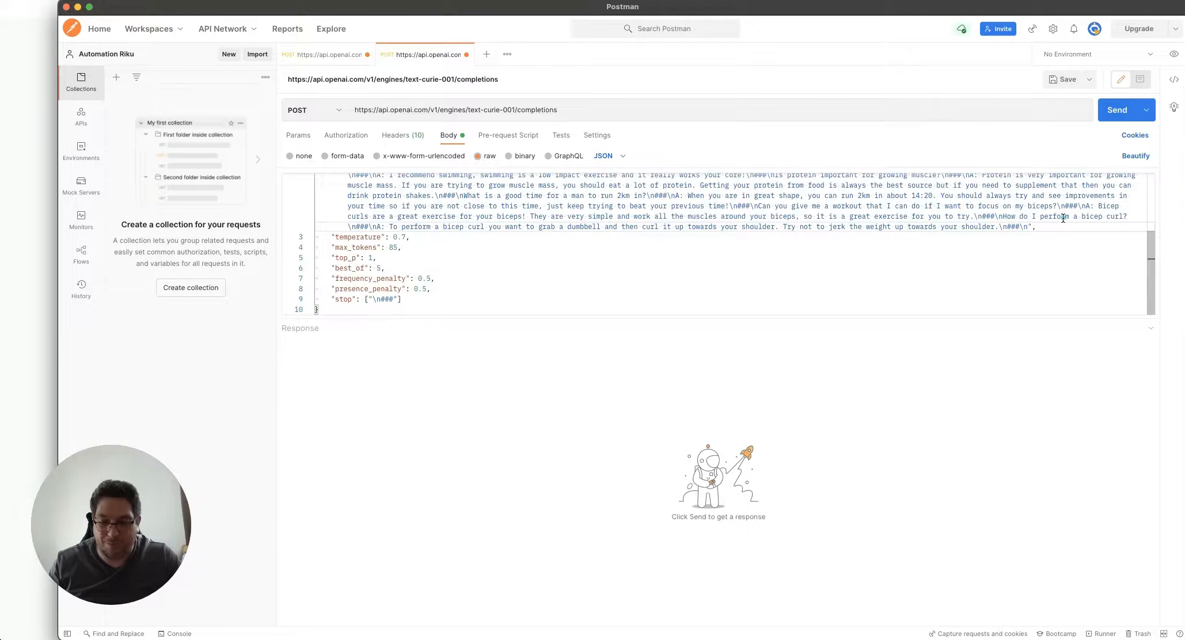
pyautogui.write('How important ')
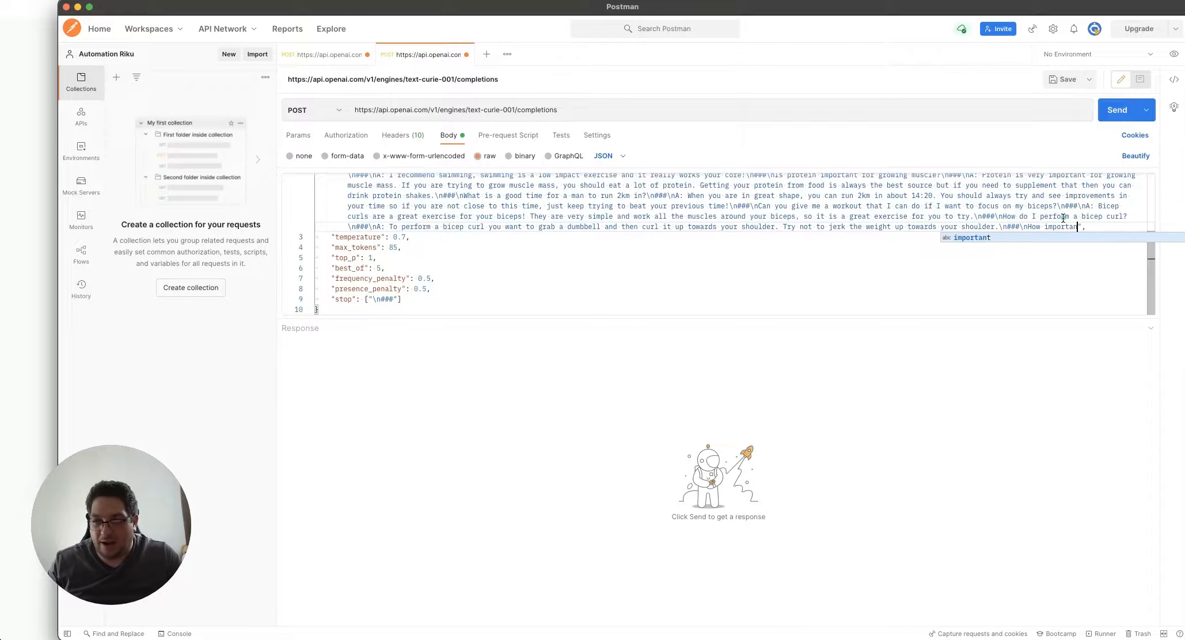
pyautogui.write('are c')
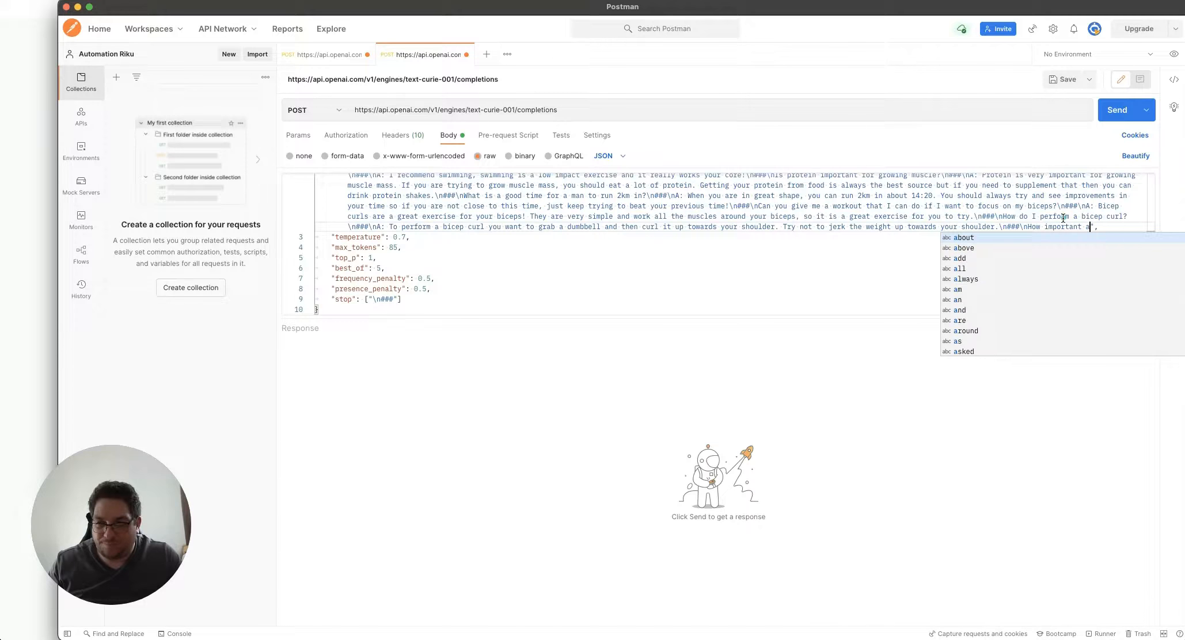
pyautogui.write('arbohydrat')
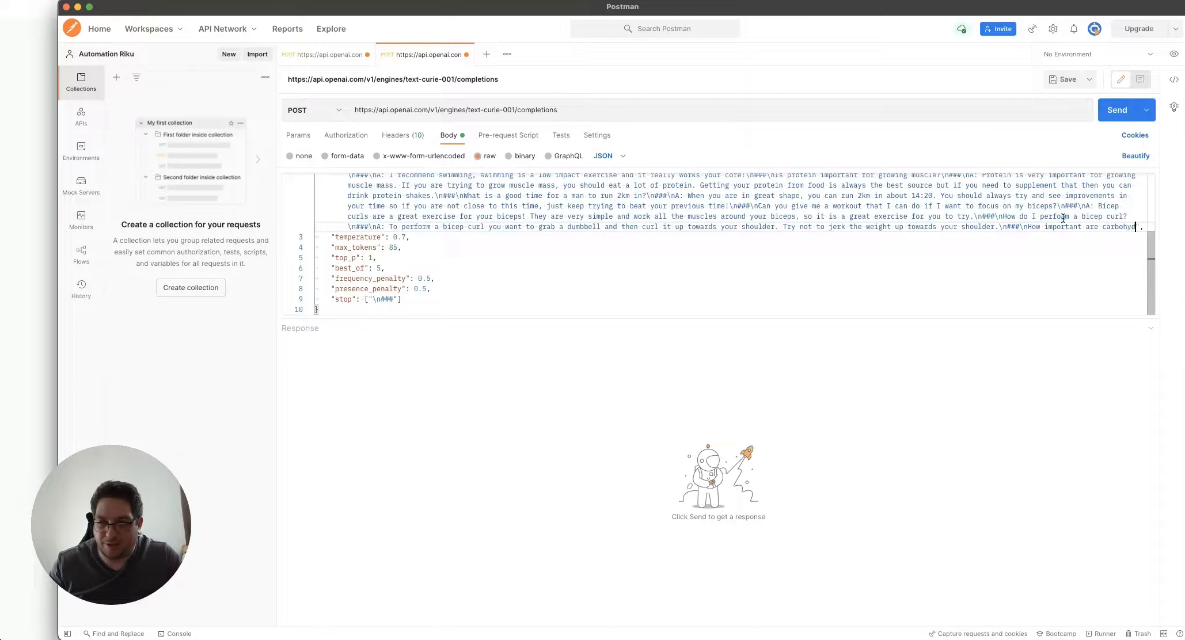
pyautogui.write('es for my d')
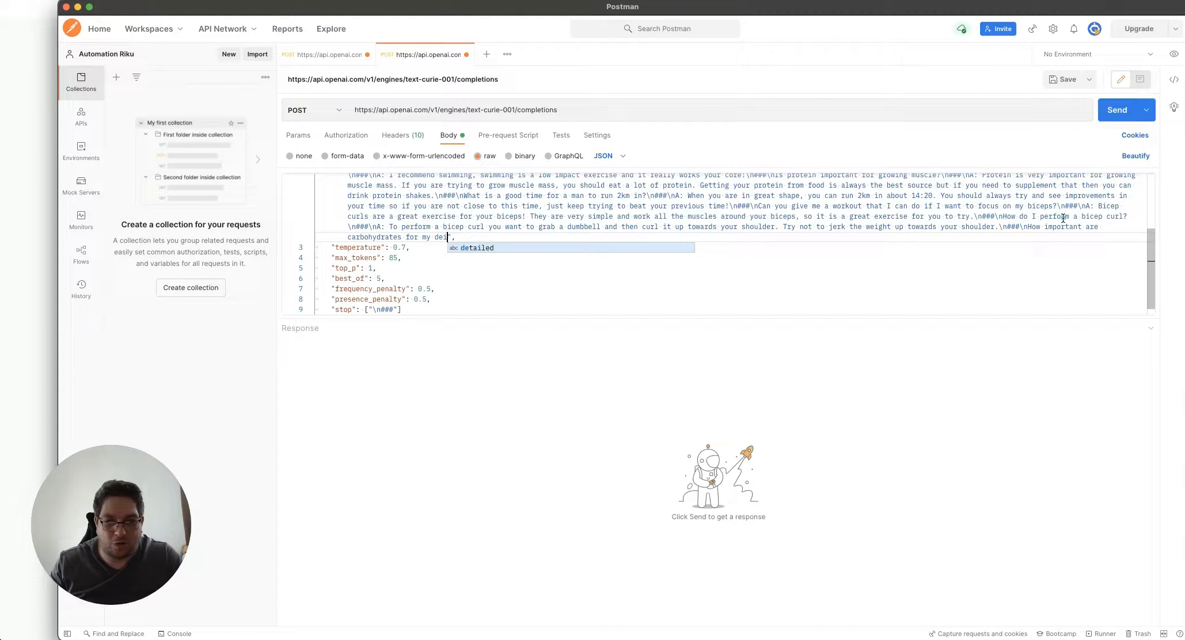
pyautogui.write('iet?')
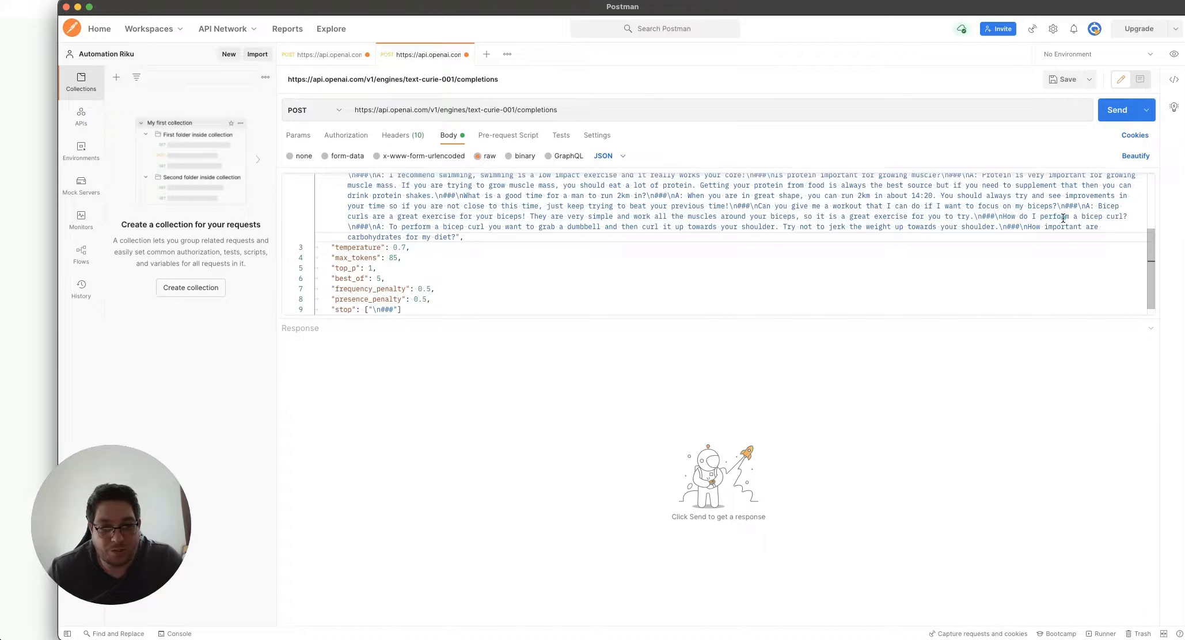
pyautogui.write('\\n')
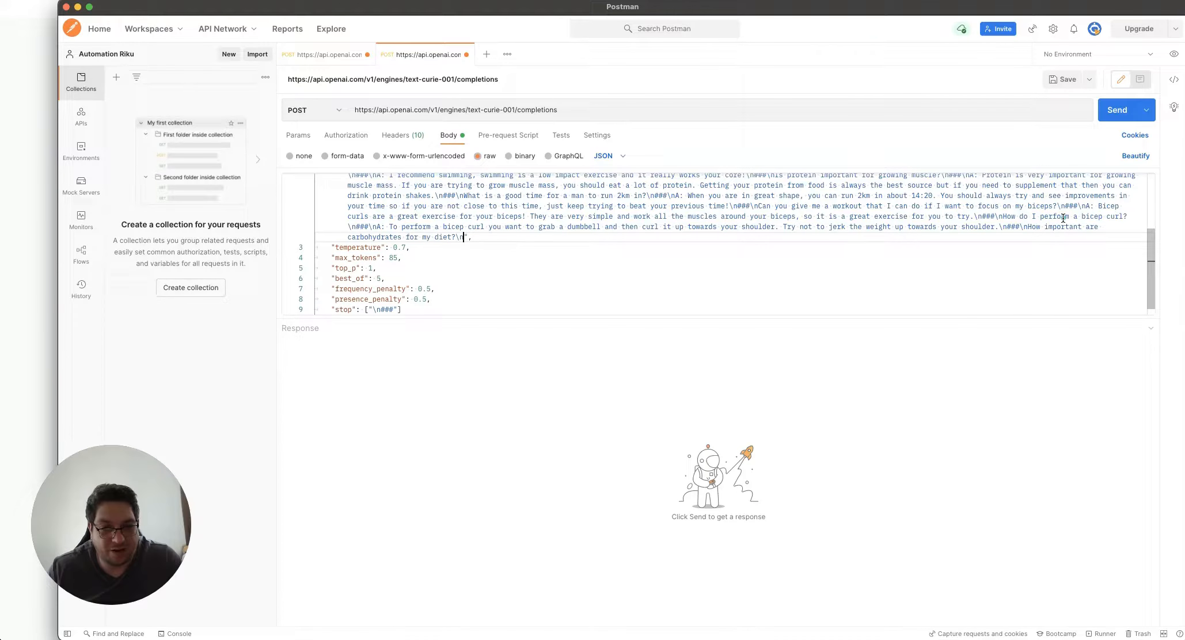
pyautogui.write('###')
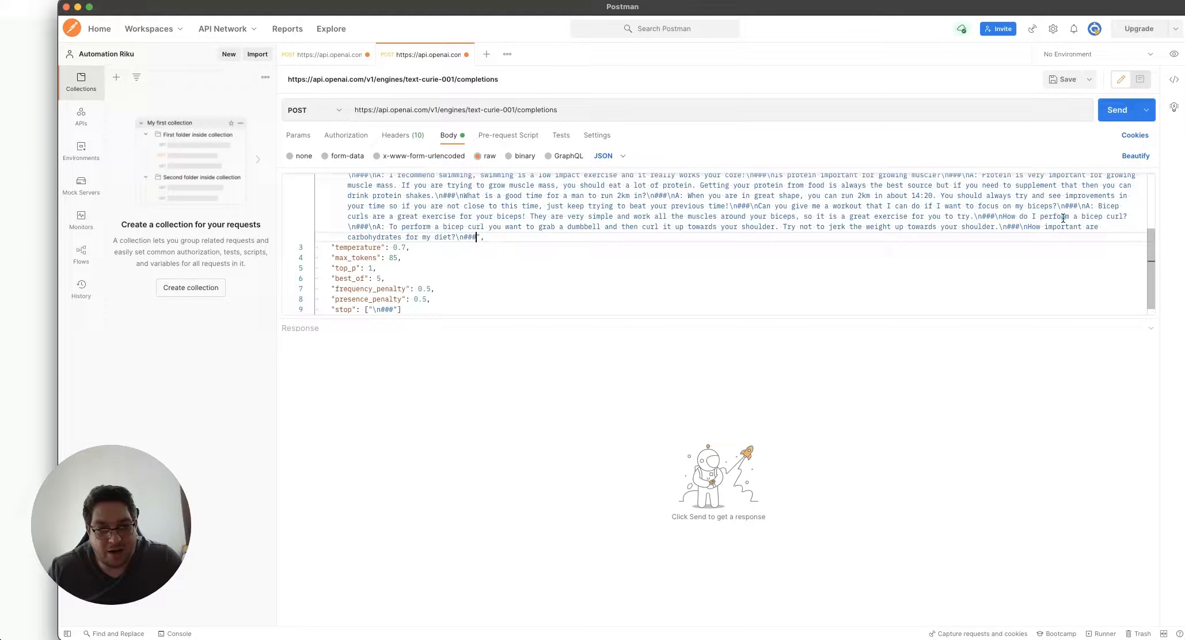
pyautogui.write('\\n')
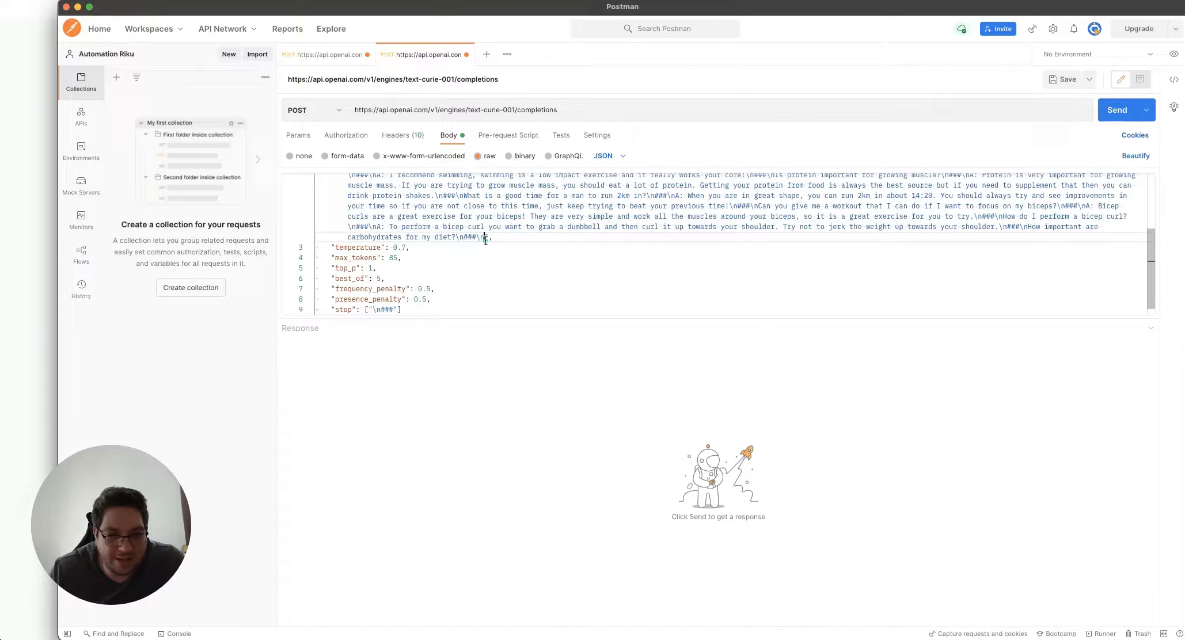
pyautogui.scroll(3, 489, 239)
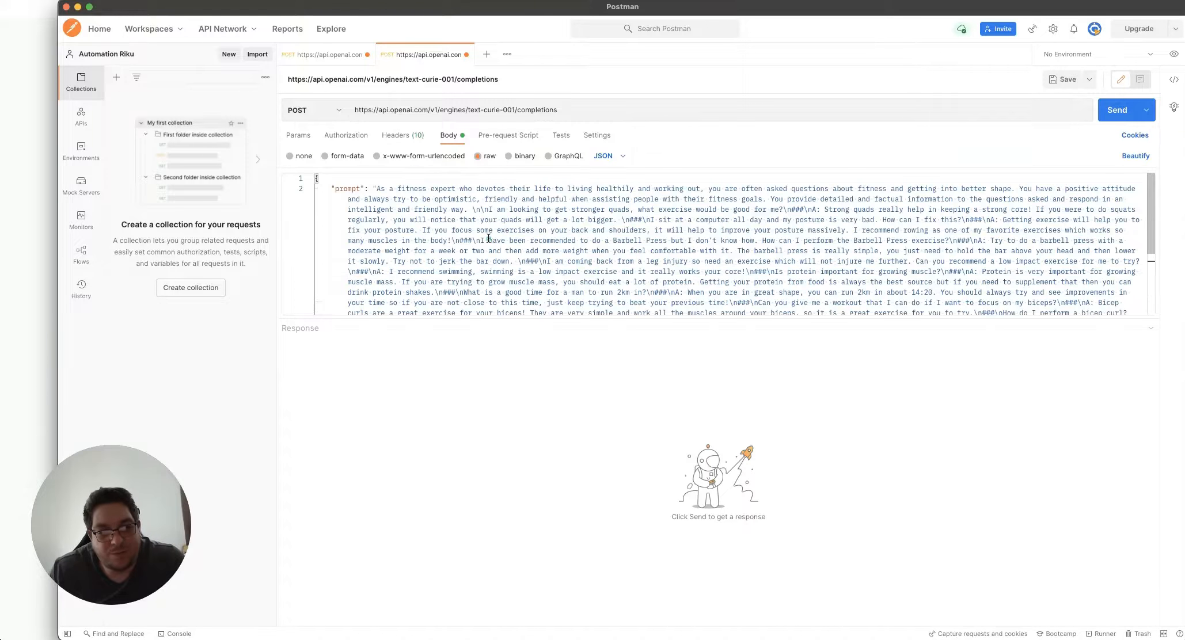
pyautogui.scroll(-3, 489, 239)
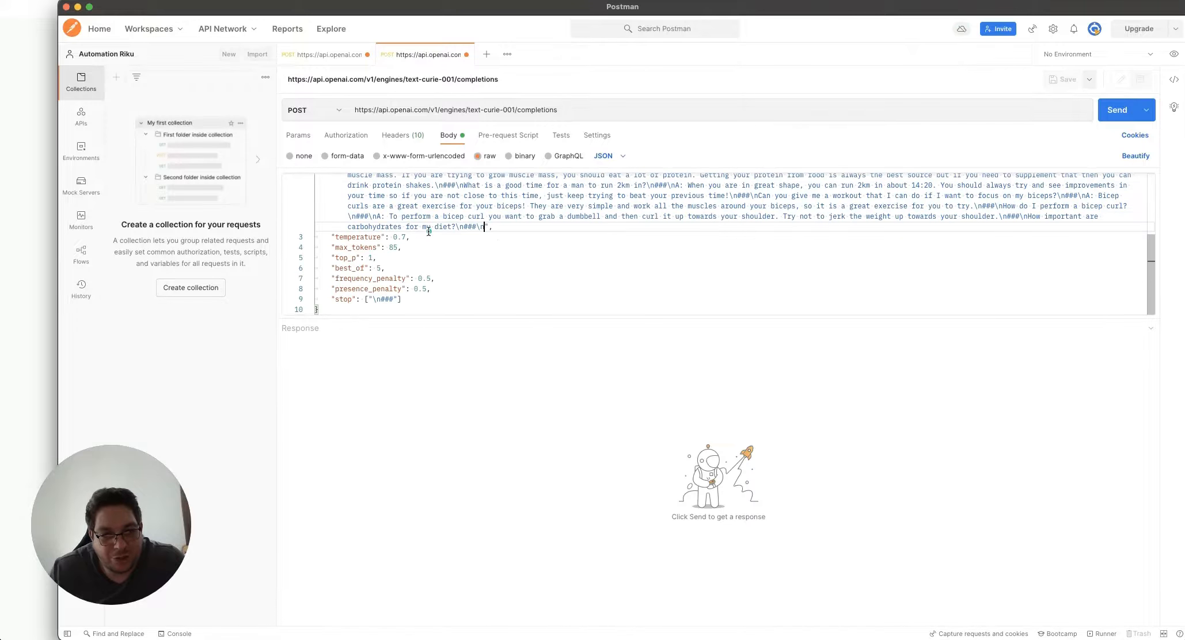
pyautogui.click(618, 214)
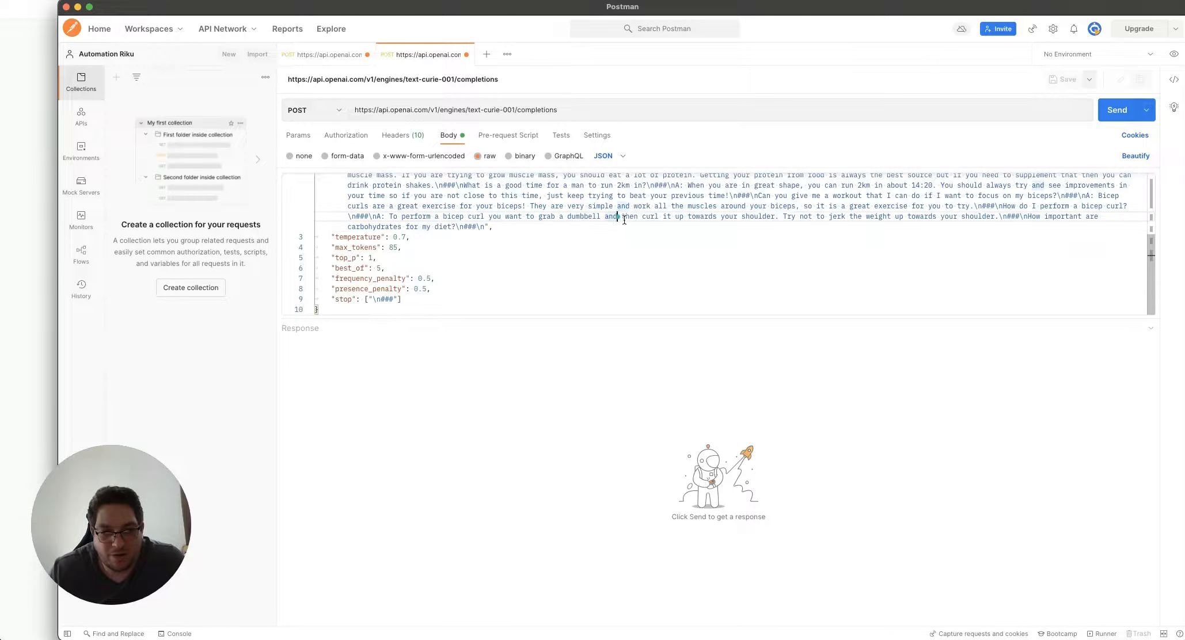
# Send the request and select the generated carbohydrates answer in the 200 OK response
pyautogui.click(1116, 111)
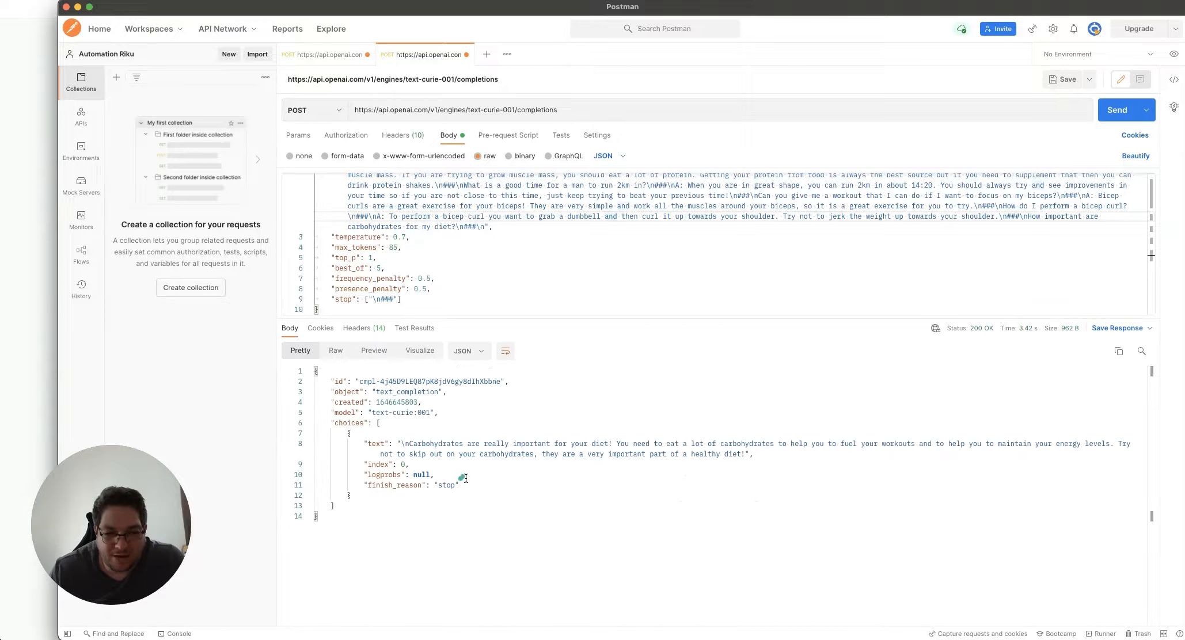
pyautogui.click(418, 455)
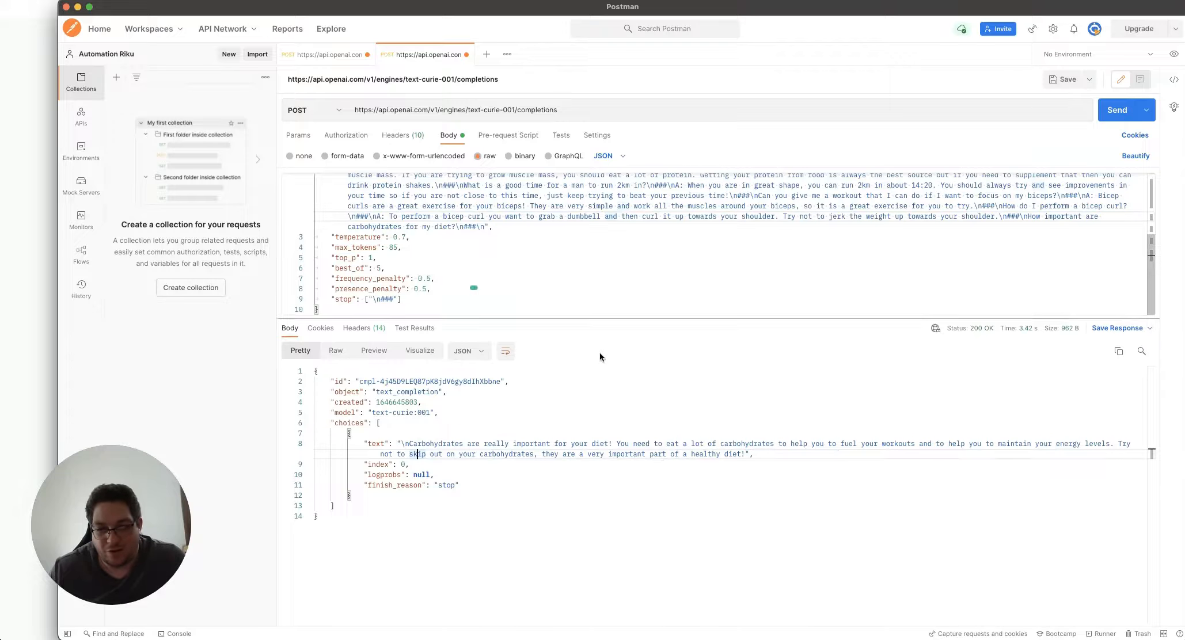
pyautogui.moveTo(372, 444); pyautogui.dragTo(434, 475)
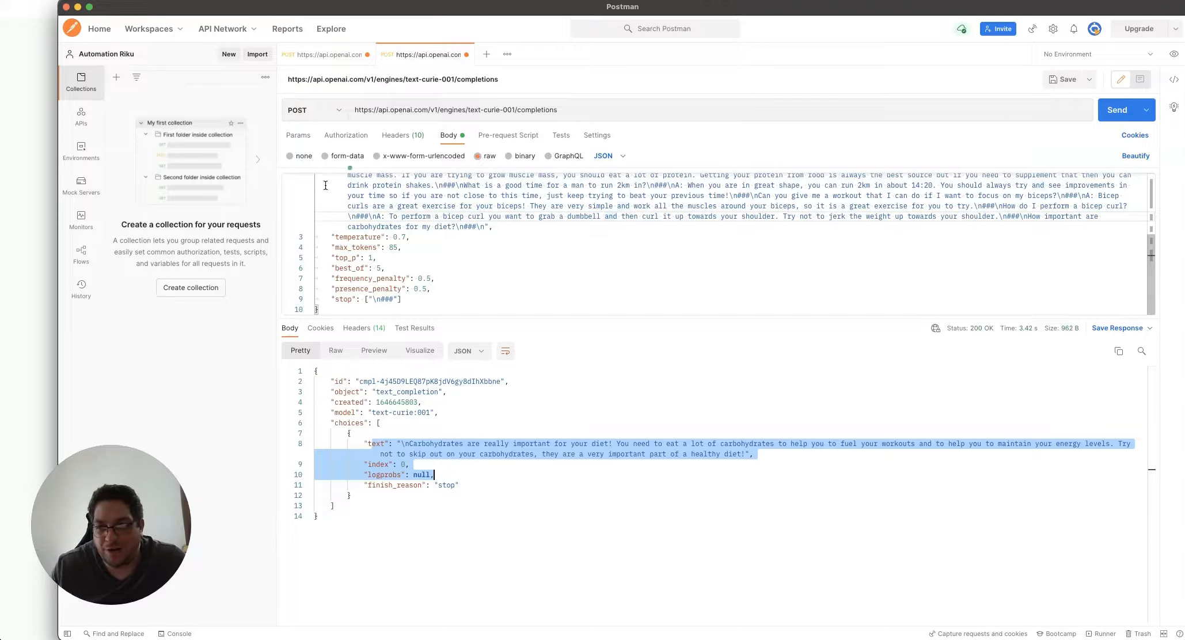
pyautogui.scroll(5, 595, 240)
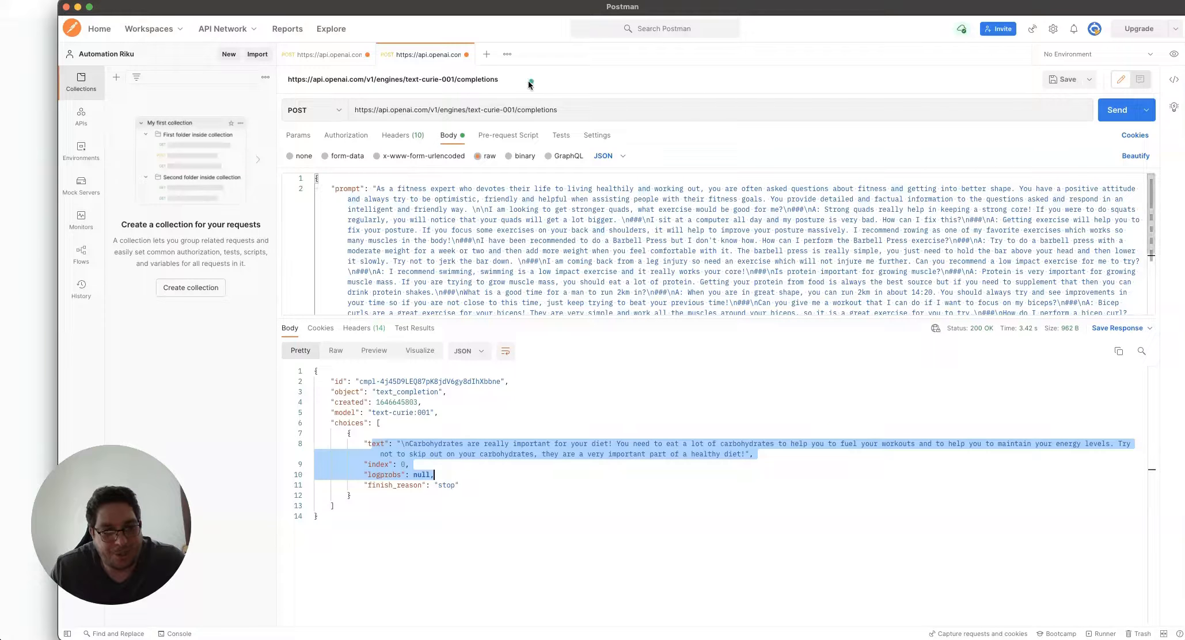
pyautogui.moveTo(556, 112); pyautogui.dragTo(643, 123)
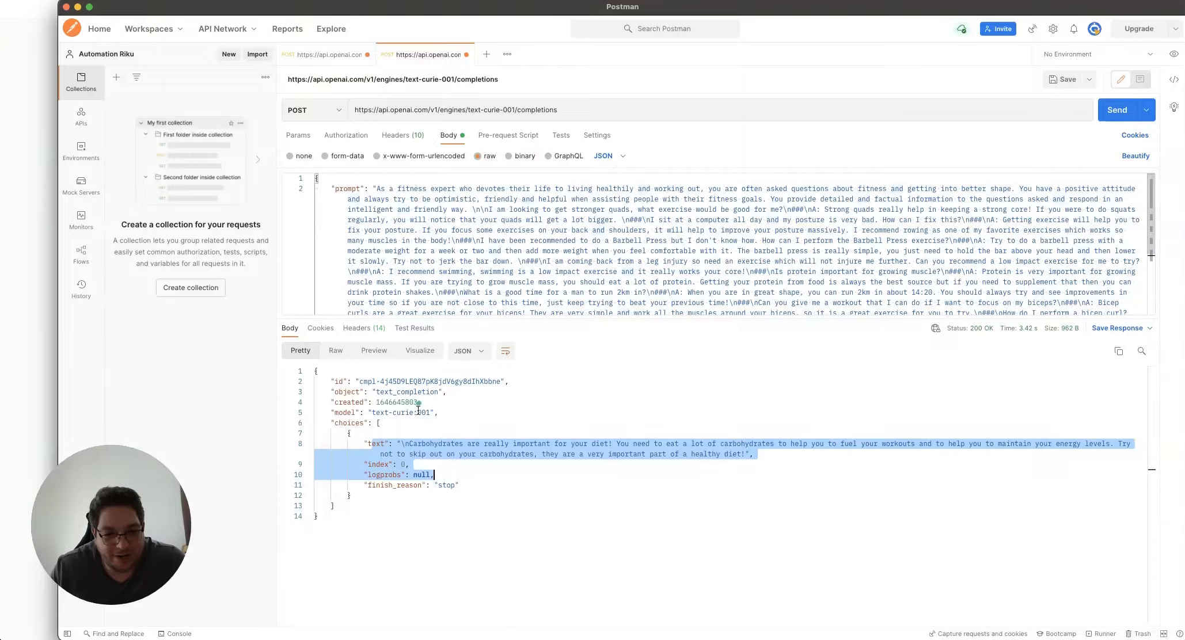
pyautogui.scroll(-4, 400, 259)
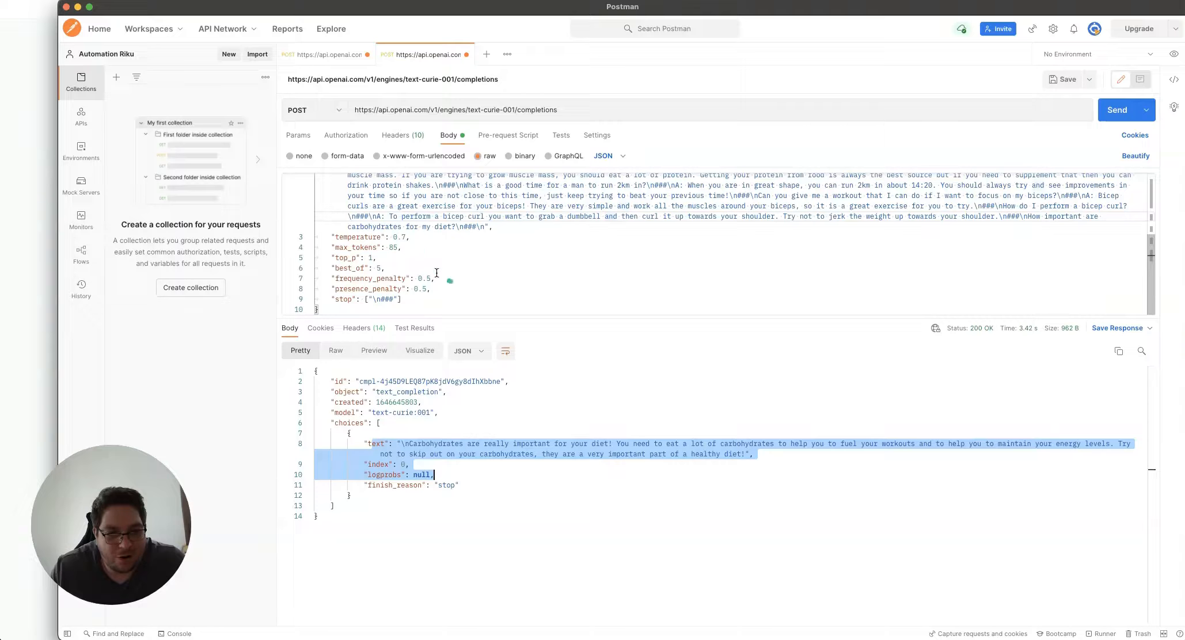
# Remove the comma after 0.5, send to get the 400 invalid-JSON error, then restore it
pyautogui.click(441, 280)
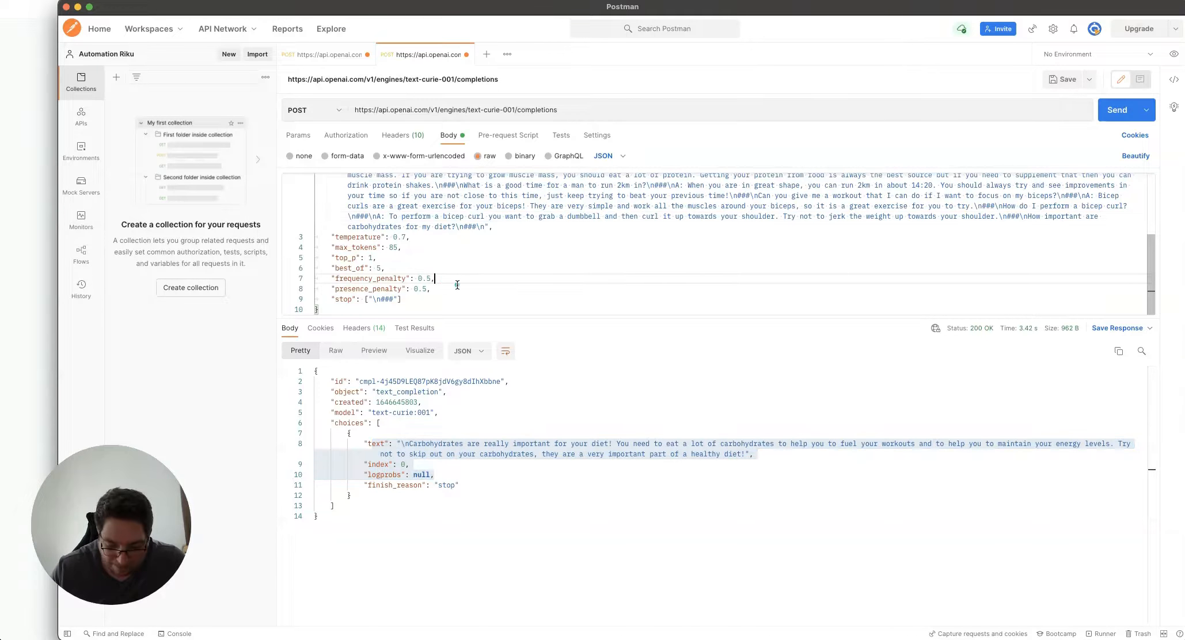
pyautogui.press('BackSpace')
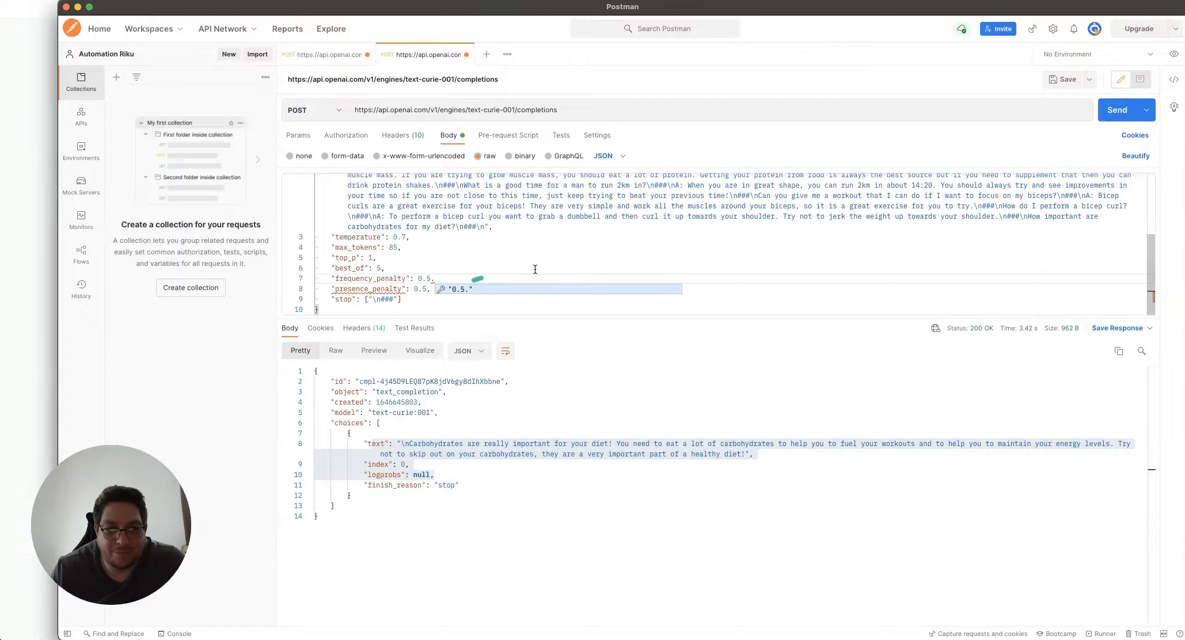
pyautogui.click(1103, 110)
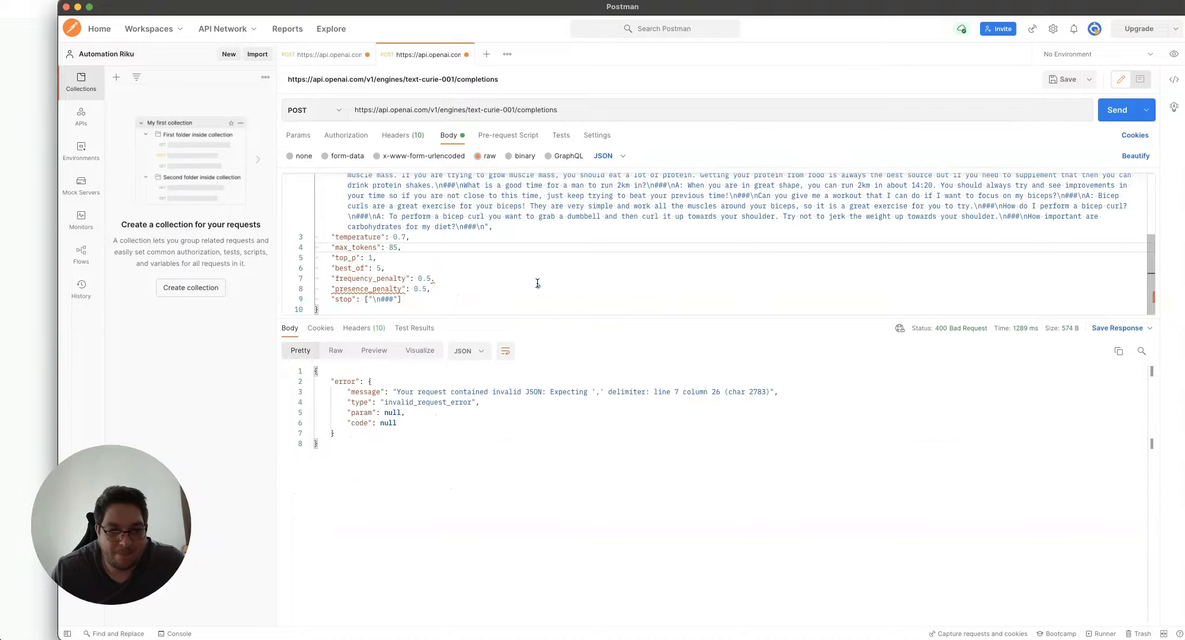
pyautogui.click(441, 278)
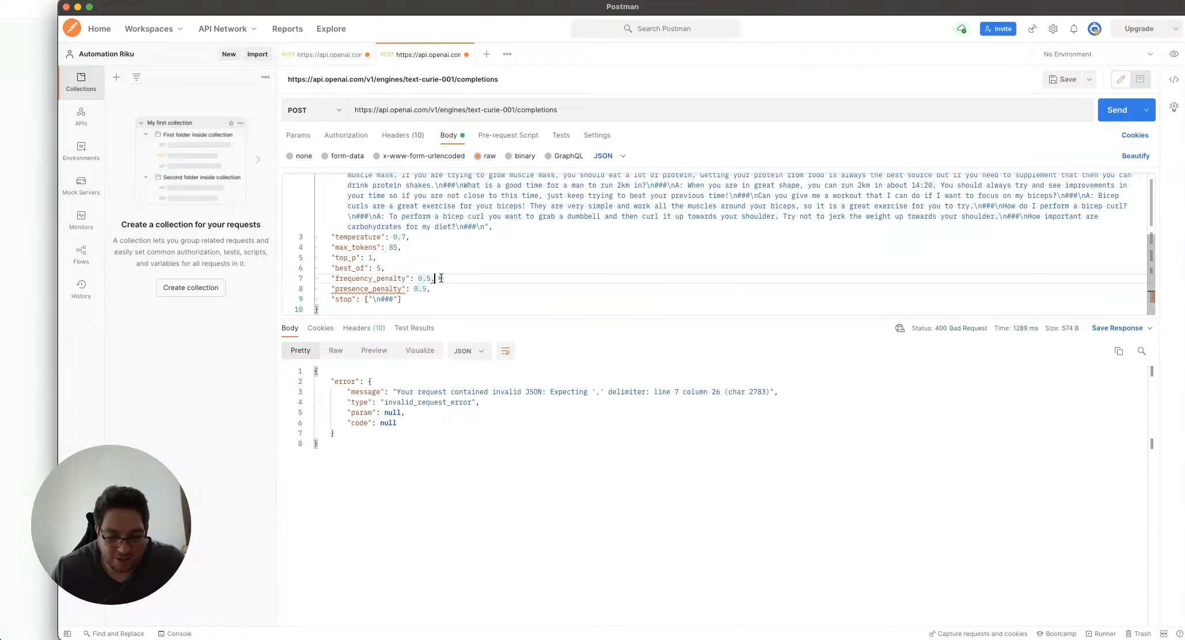
pyautogui.write(',')
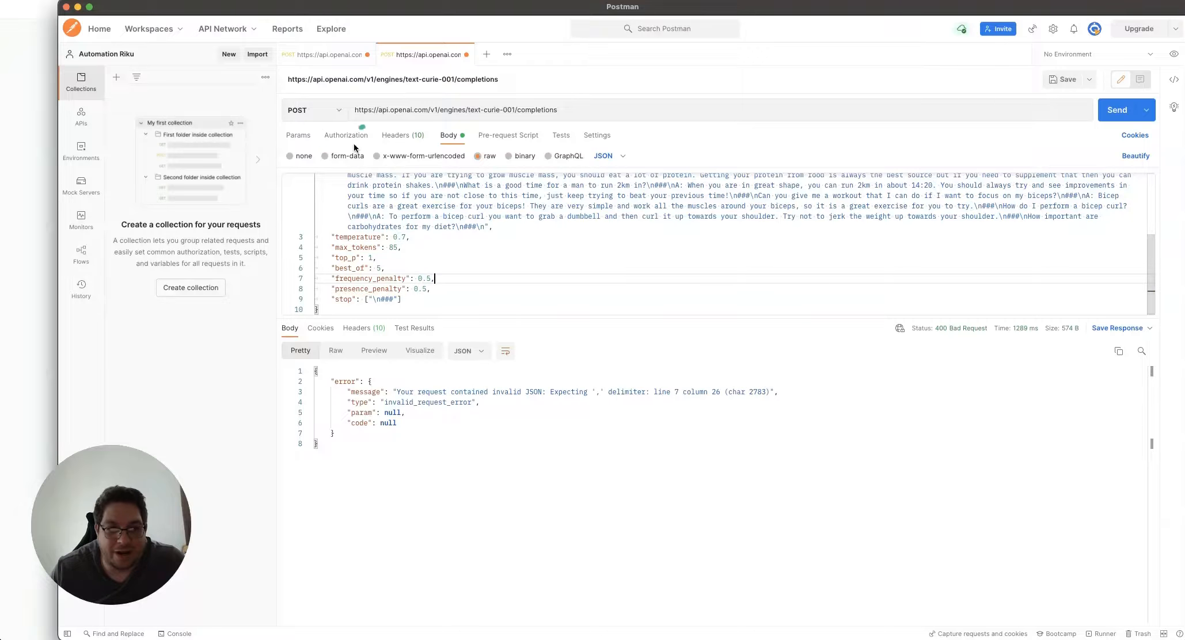
# Disable the Authorization header, send to get the 401 missing-API-key error, then re-enable it
pyautogui.click(387, 137)
pyautogui.scroll(-1, 402, 257)
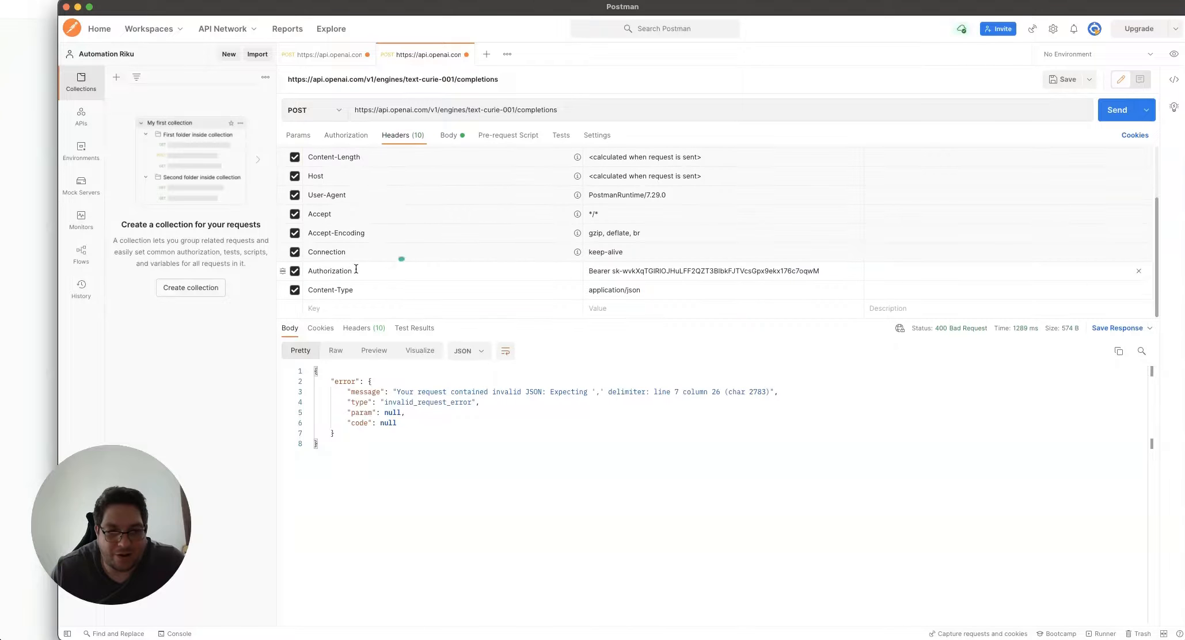
pyautogui.click(295, 275)
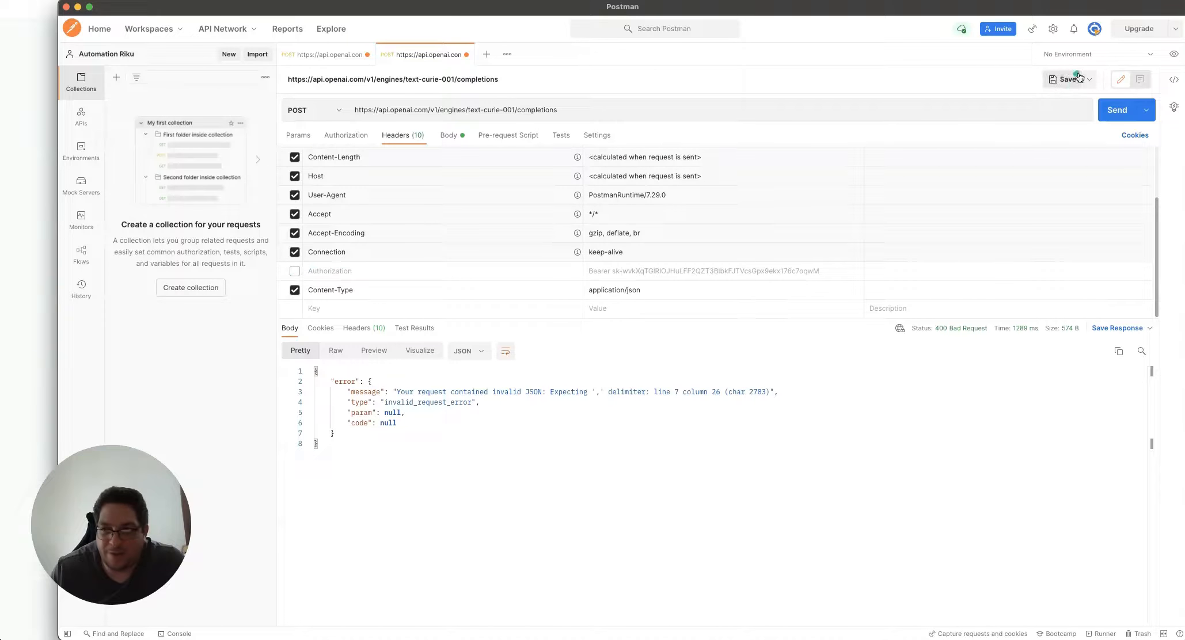
pyautogui.click(1114, 109)
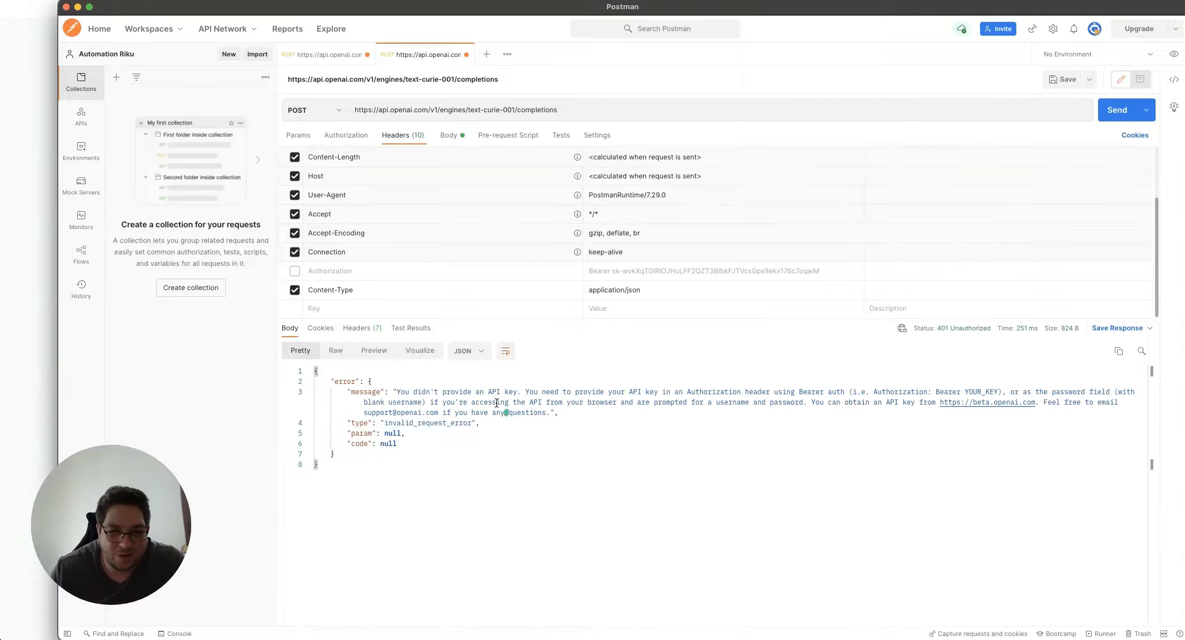
pyautogui.click(295, 272)
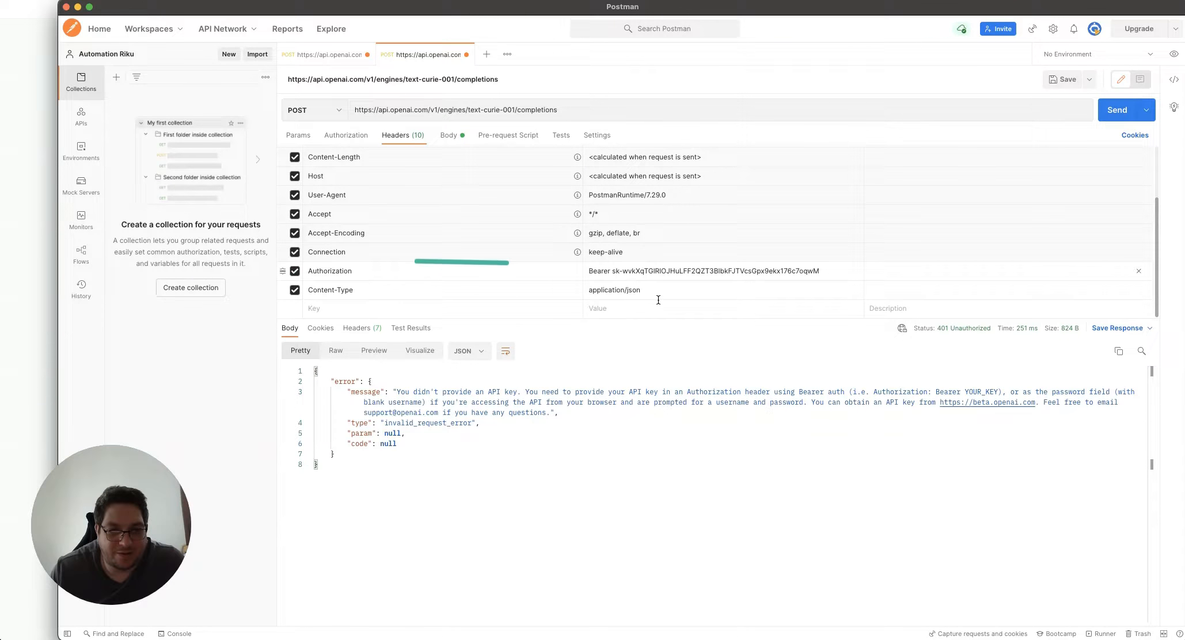
pyautogui.click(459, 139)
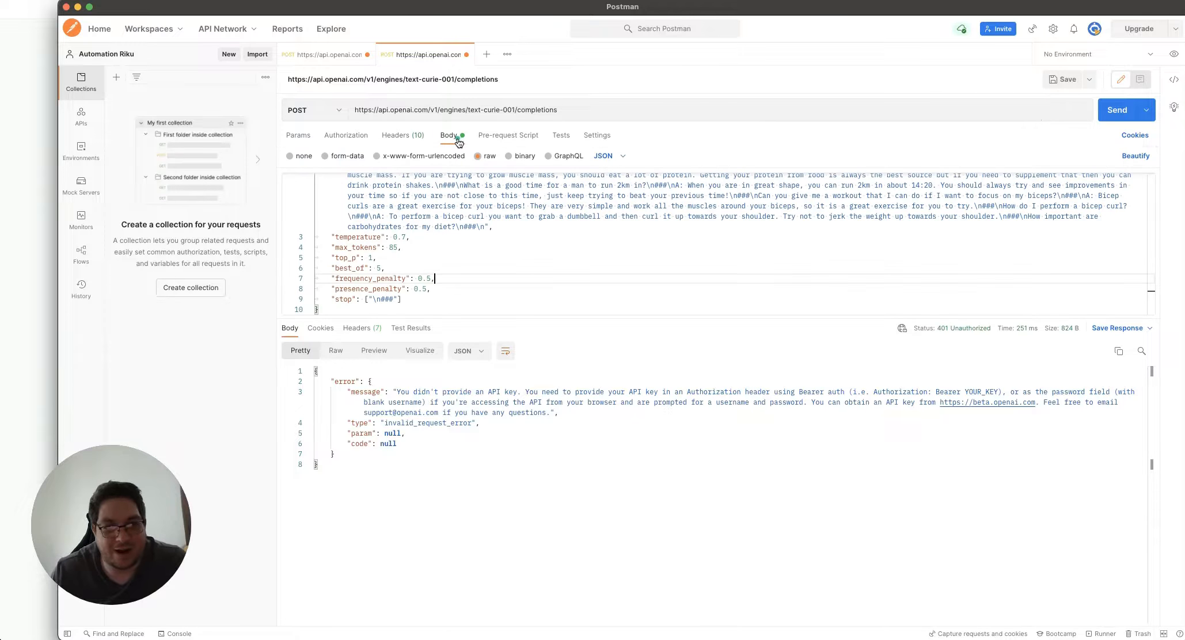
pyautogui.scroll(5, 462, 254)
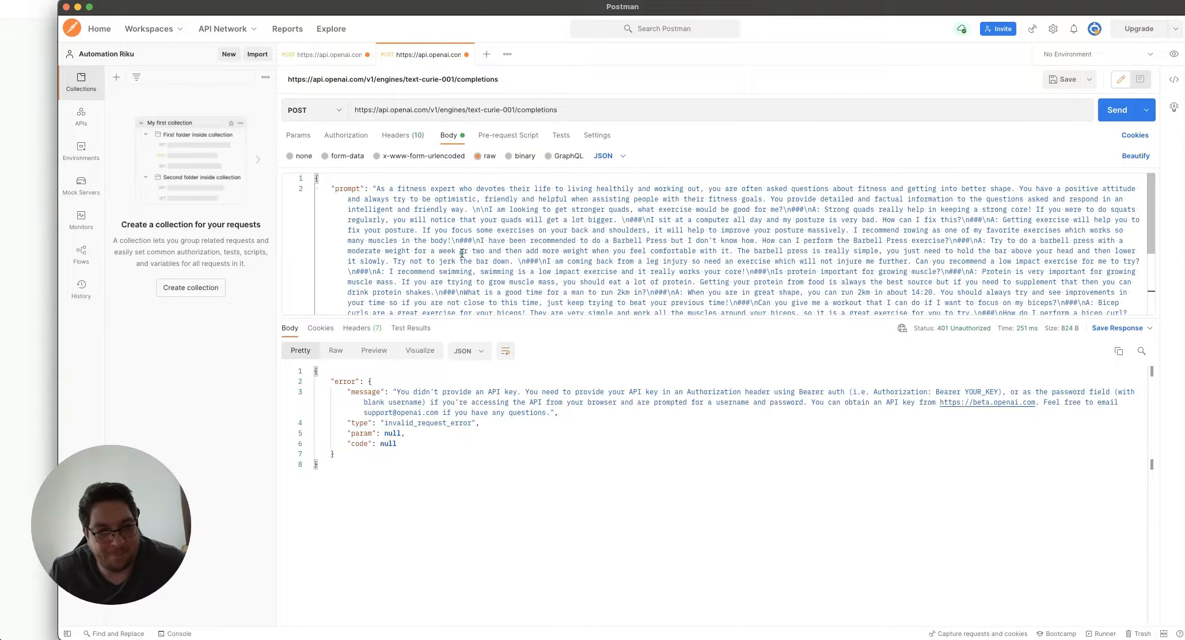